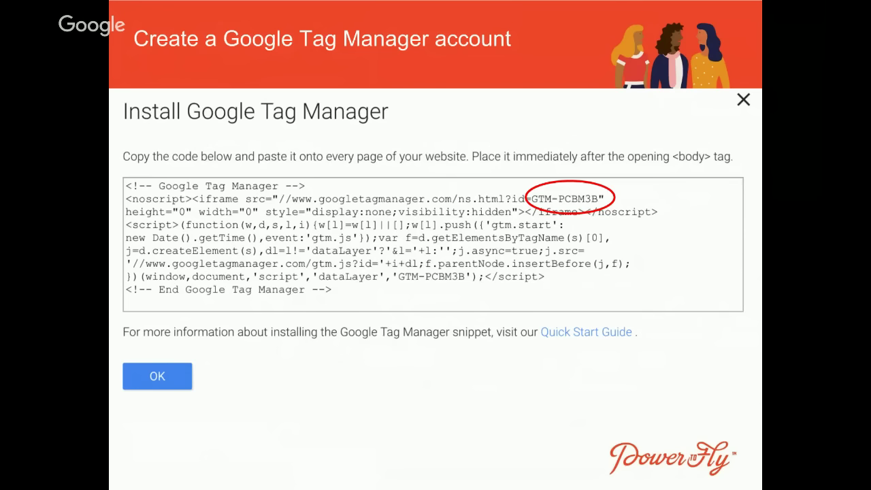
- Leave the slideshow, load sites.google.com in a new browser tab and open the GAatPTF site
key(Right)
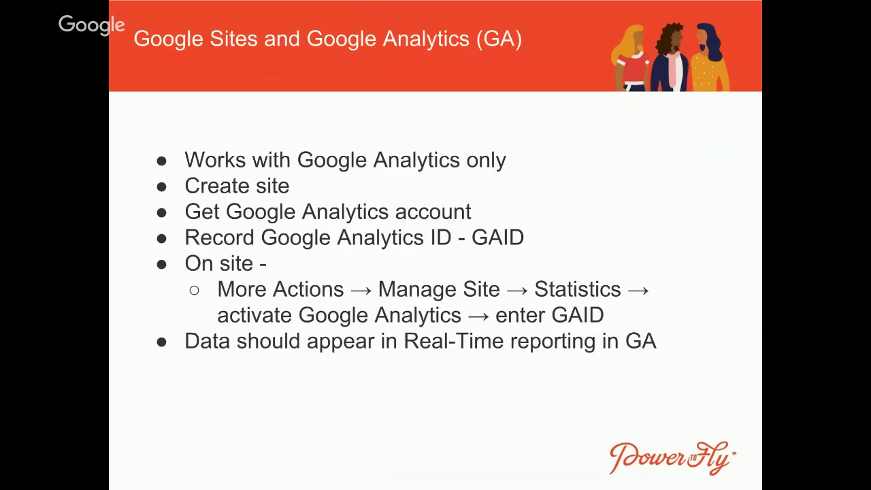
key(Escape)
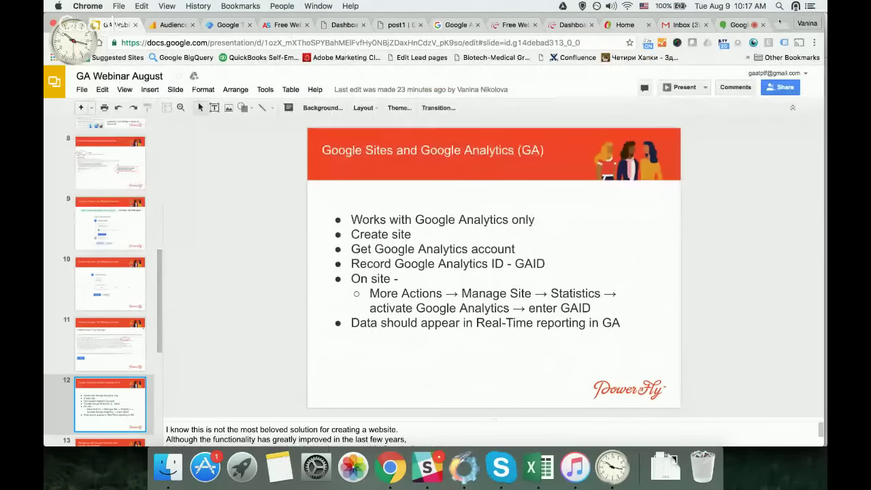
key(super+t)
text(site)
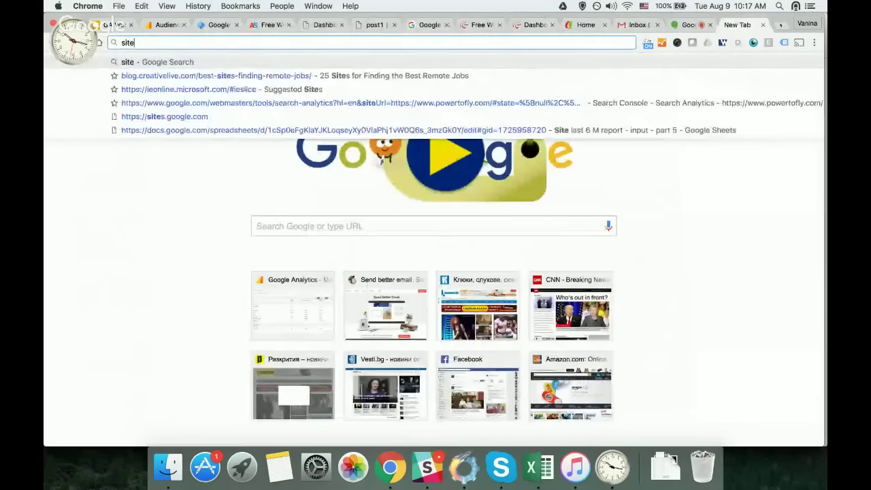
text(s.google.com)
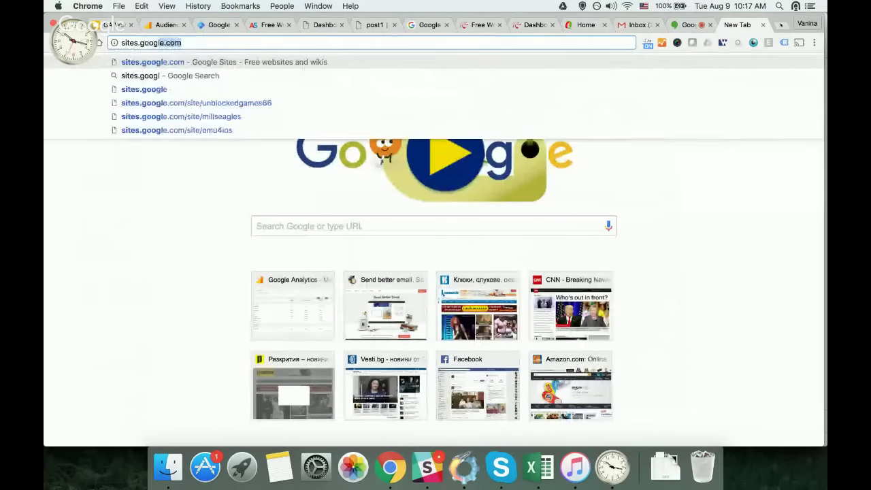
key(Return)
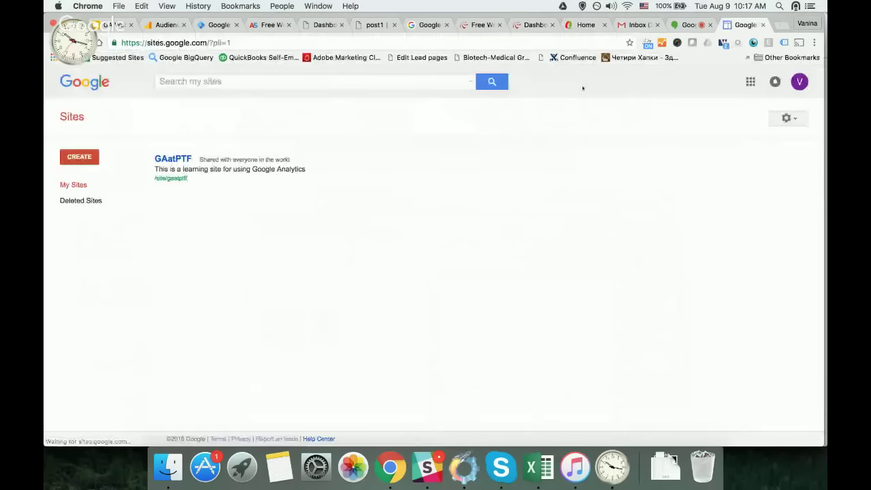
click(173, 158)
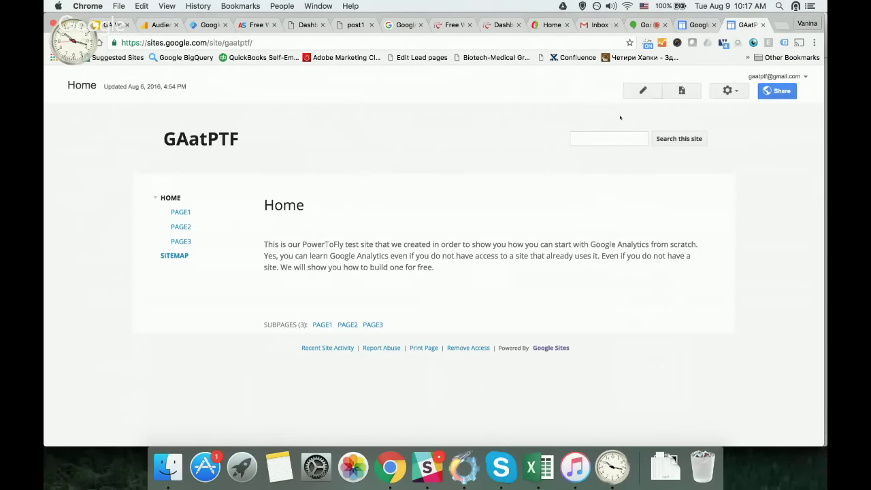
- Create a web page named page4 in the GAatPTF site, placed under Home
click(681, 91)
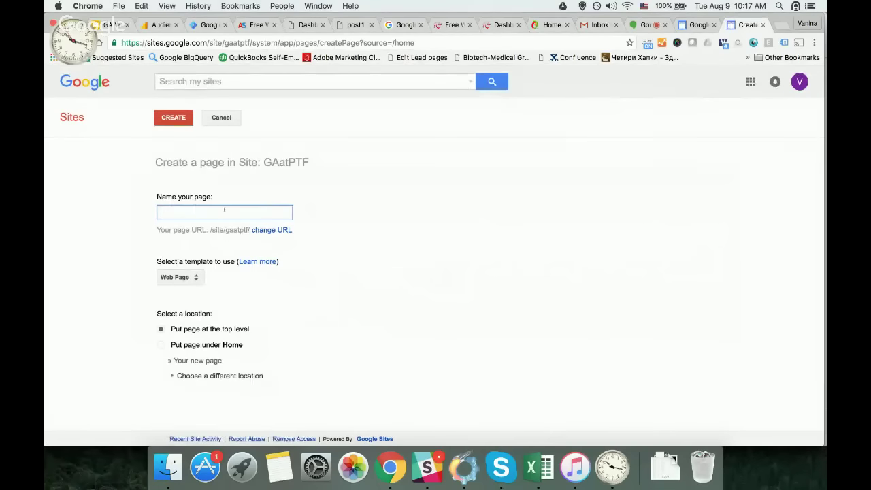
text(page4)
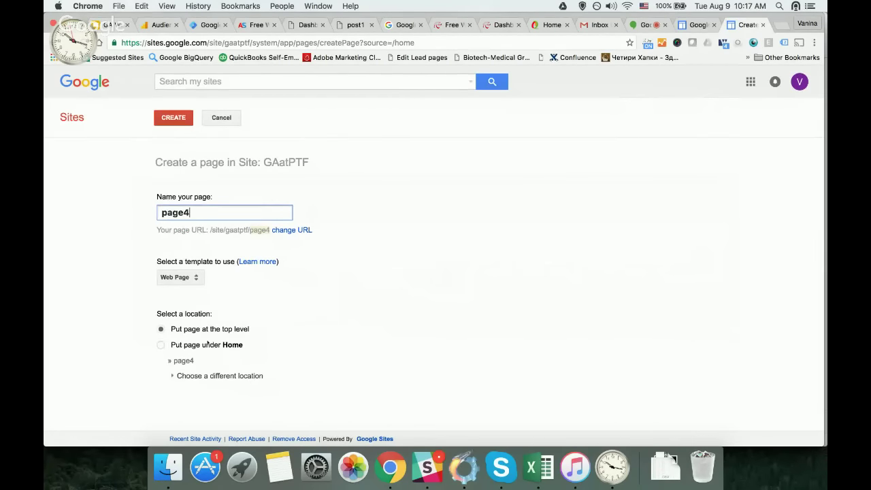
click(160, 345)
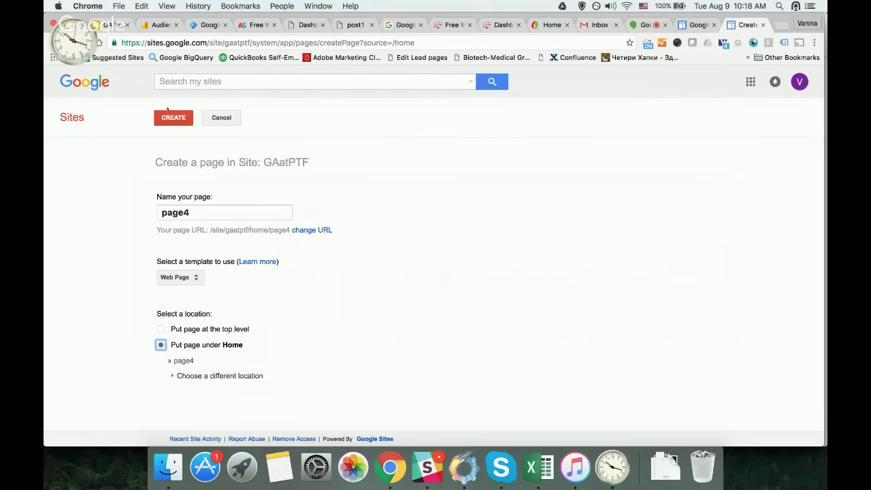
click(172, 117)
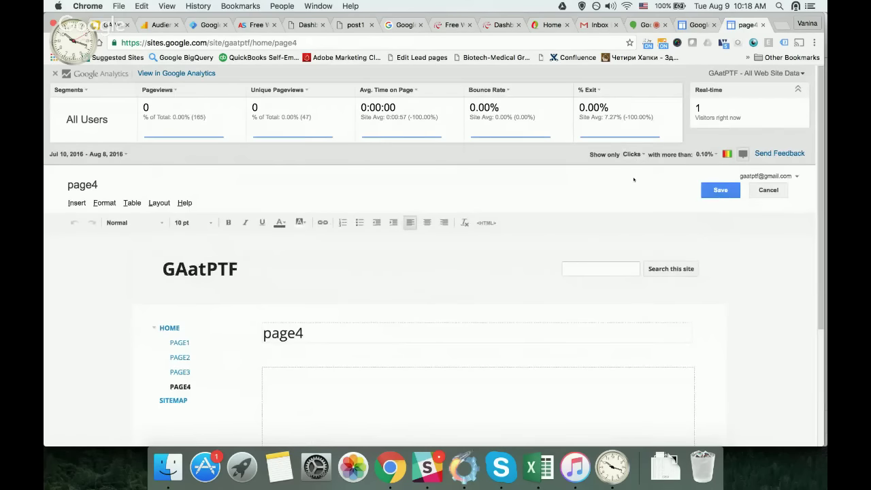
- Close the analytics overlay on the page4 editor and return to the site's Home page
click(55, 73)
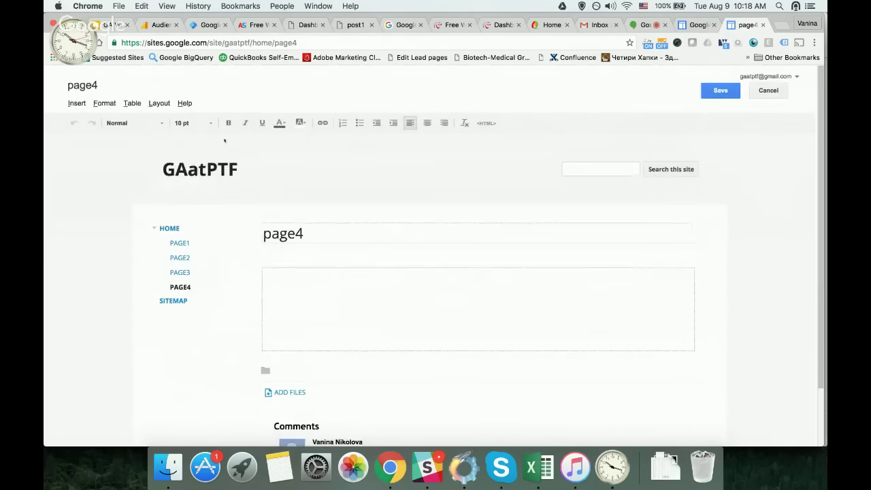
scroll(466, 171, down, 2)
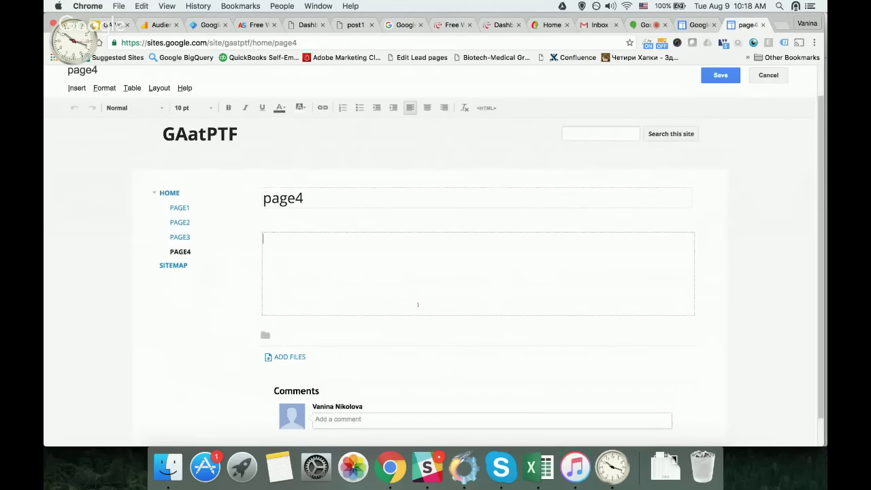
click(171, 194)
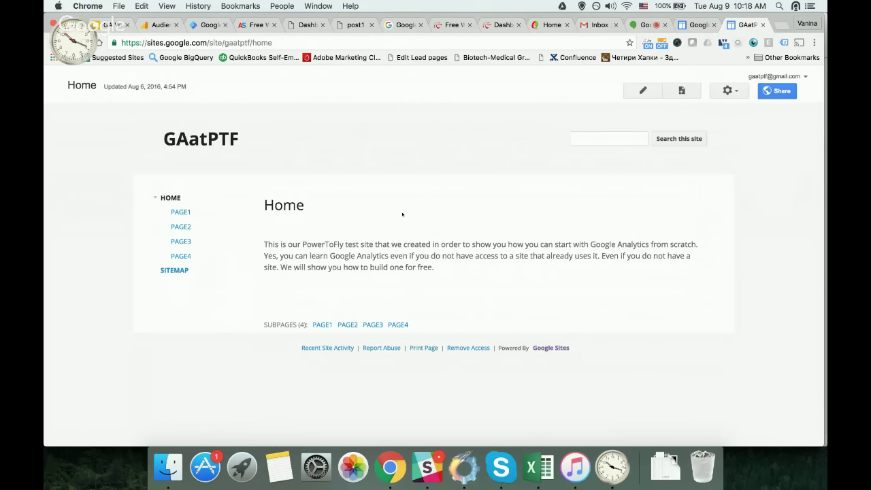
- Open the site's management settings, review the analytics choices under Statistics and highlight the Analytics Web Property ID
click(727, 91)
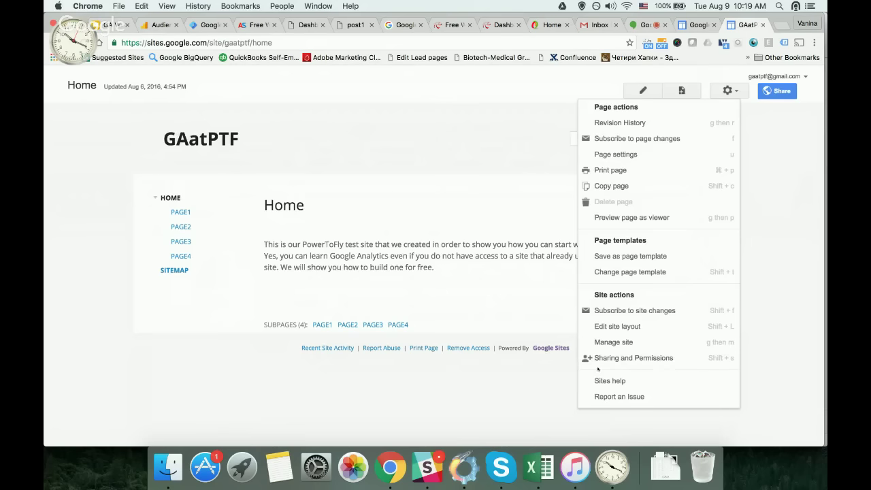
click(619, 343)
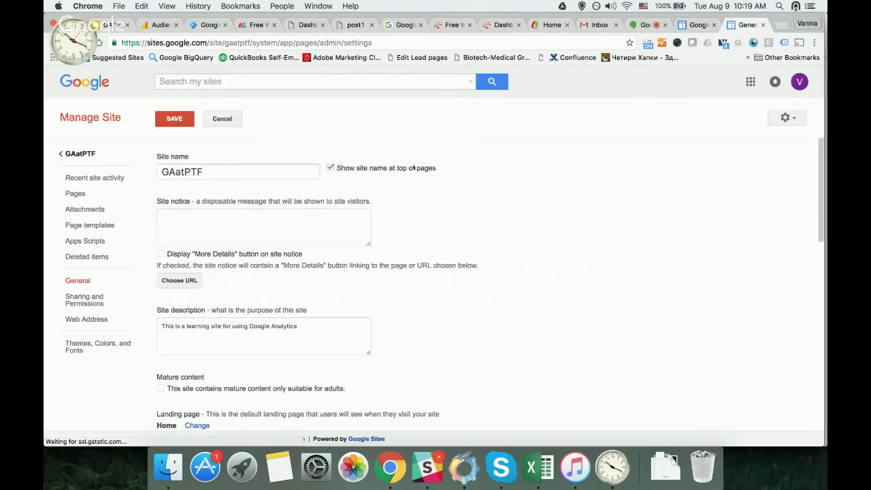
scroll(190, 281, down, 3)
scroll(190, 284, down, 10)
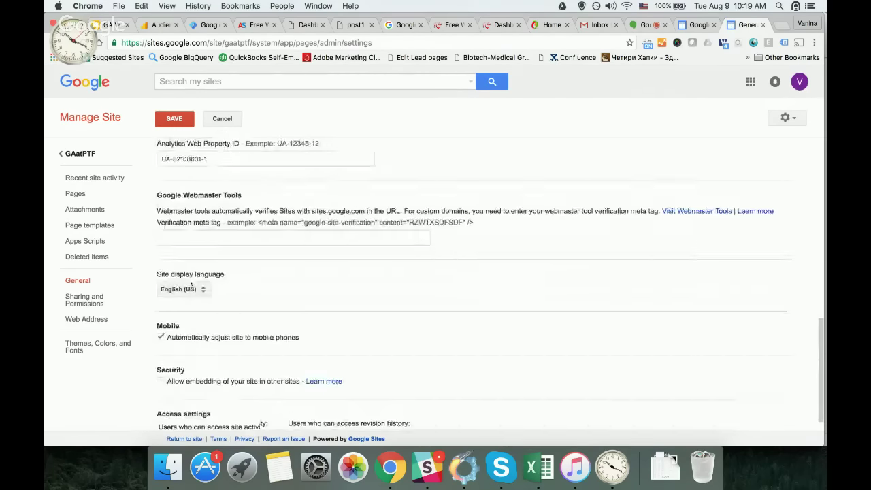
scroll(195, 274, up, 3)
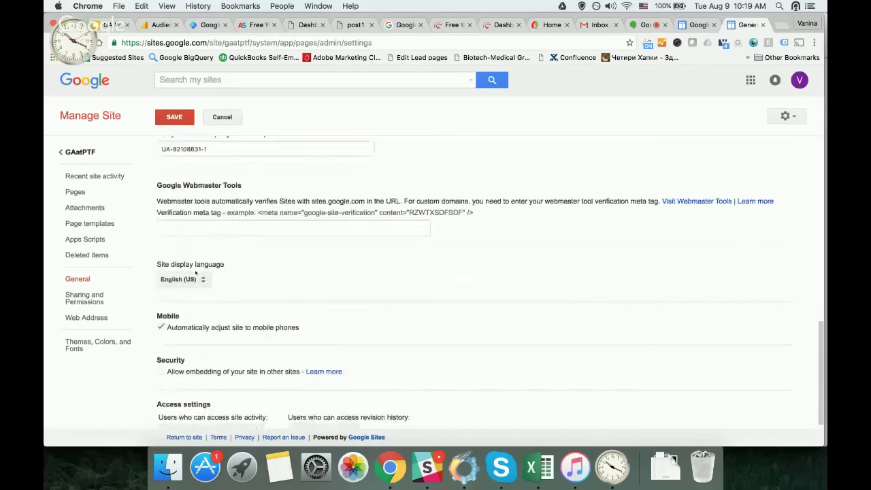
click(194, 180)
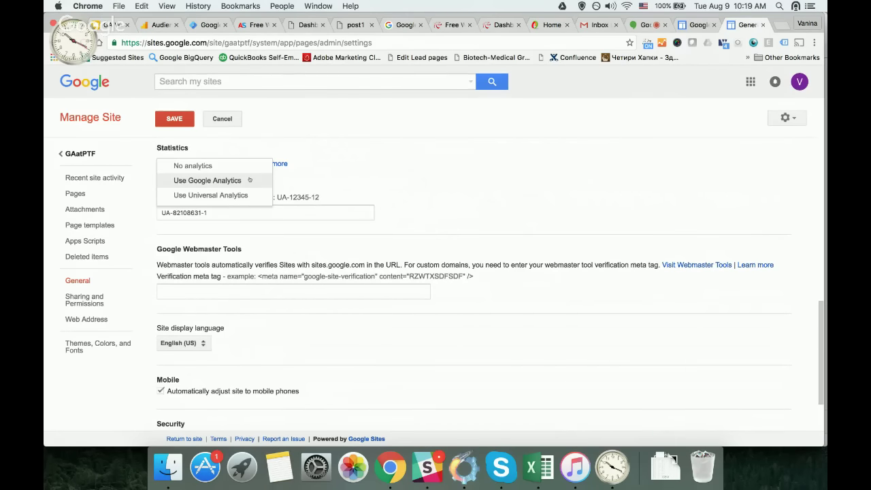
click(365, 160)
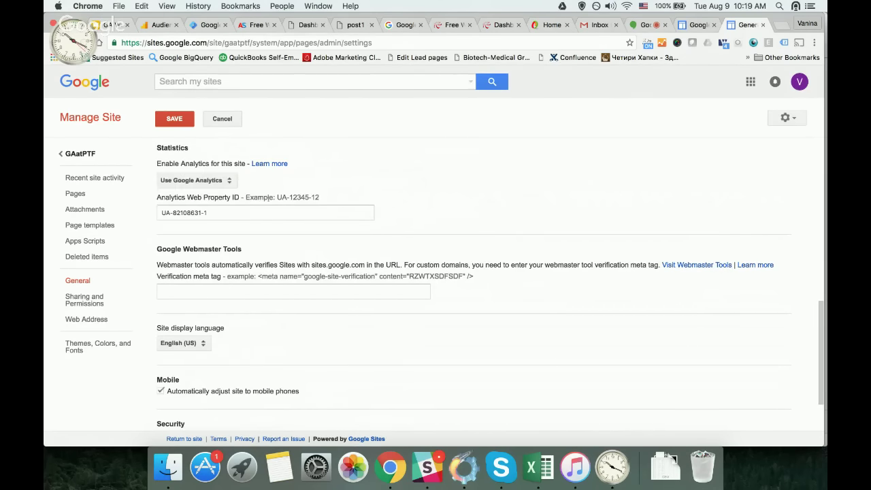
click(230, 212)
drag(230, 212, 158, 209)
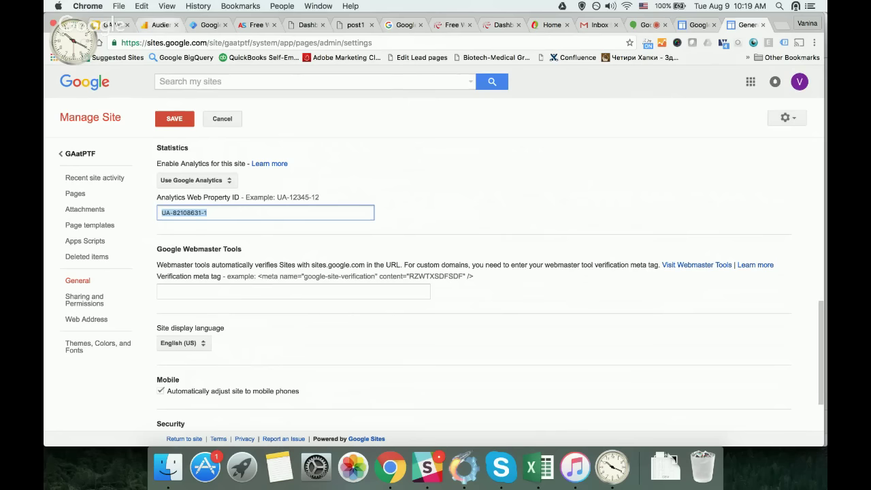
- Switch to Google Analytics, open the GAatPTF property's Tracking Code page and highlight its Tracking ID and website tracking script
click(155, 25)
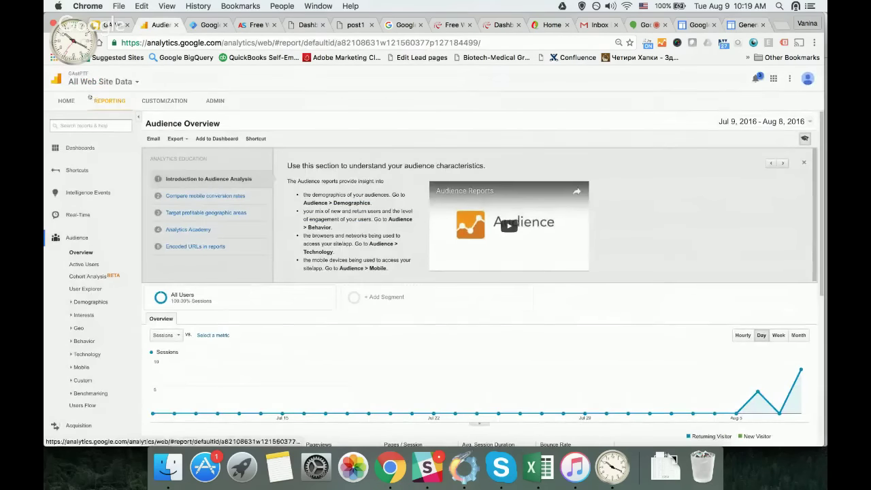
click(215, 100)
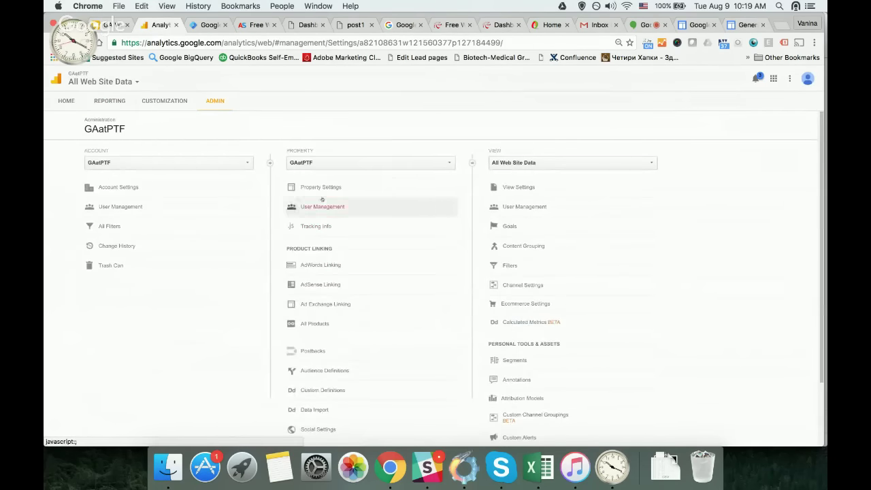
click(317, 228)
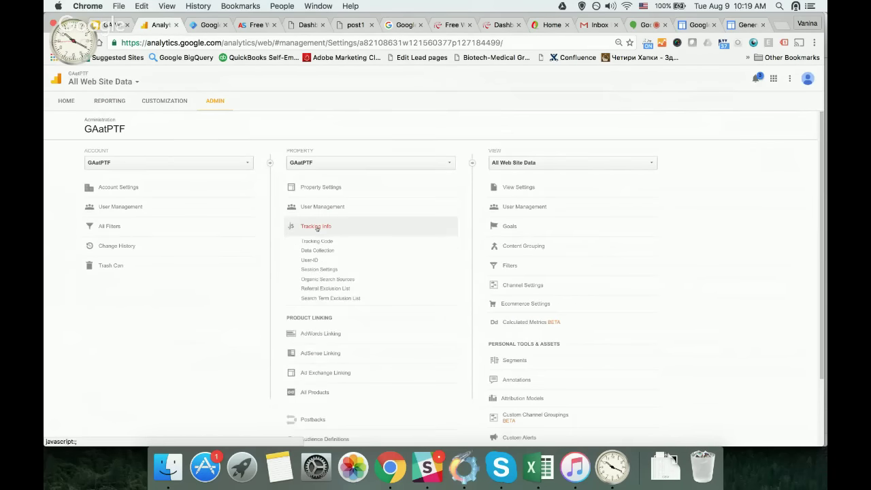
click(327, 241)
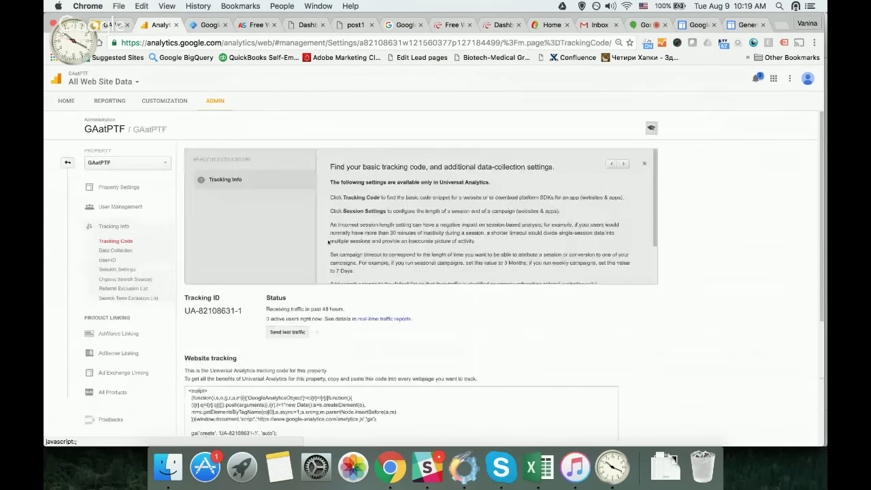
drag(243, 311, 183, 311)
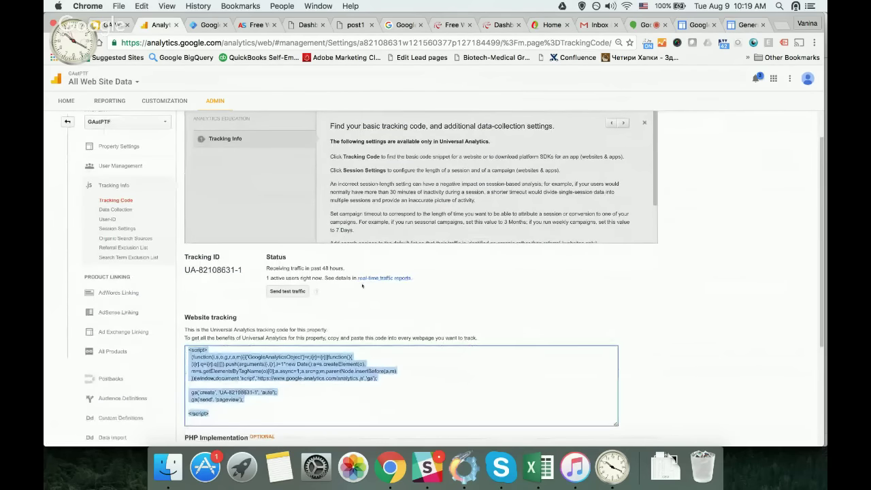
drag(243, 270, 184, 258)
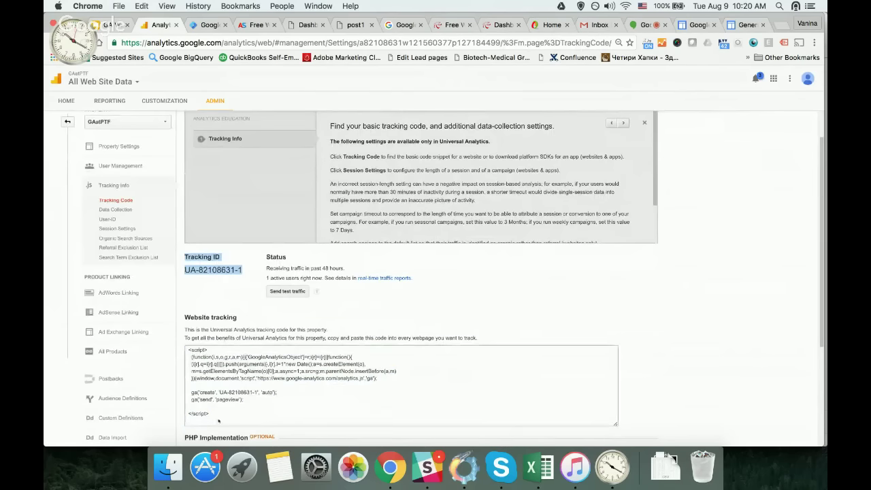
drag(219, 417, 184, 354)
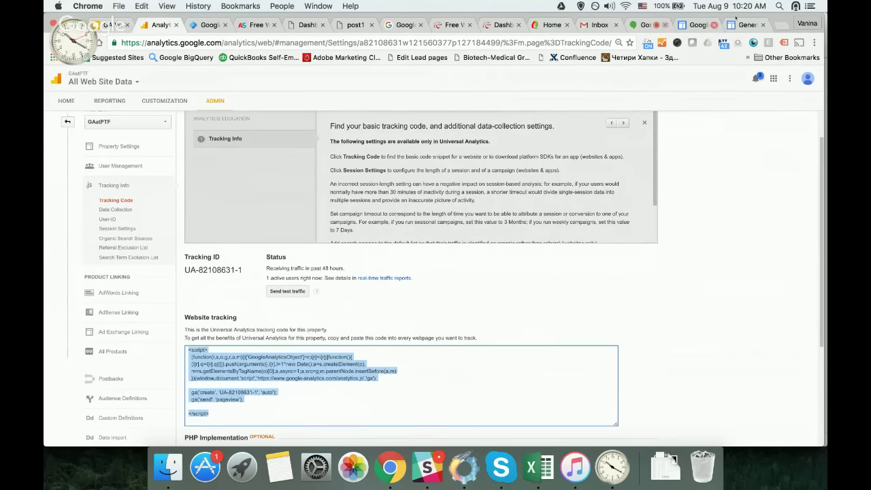
- Return to the site's general settings, save them and close that browser tab
click(744, 26)
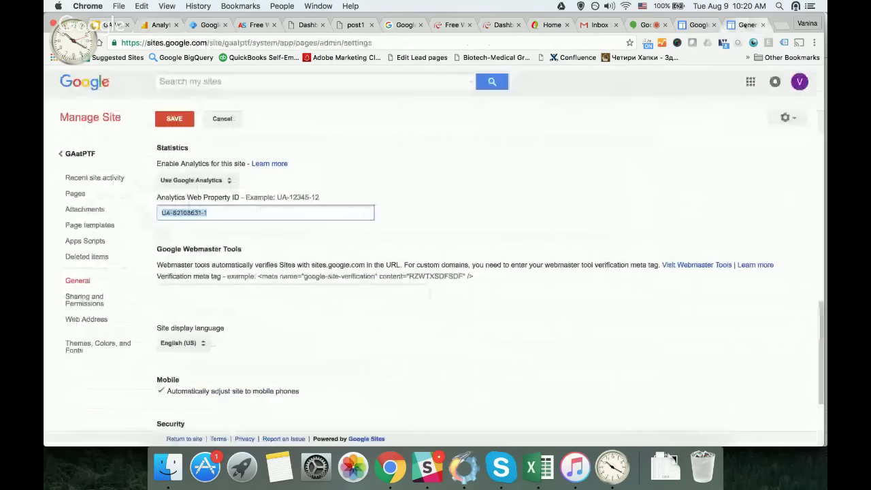
click(177, 119)
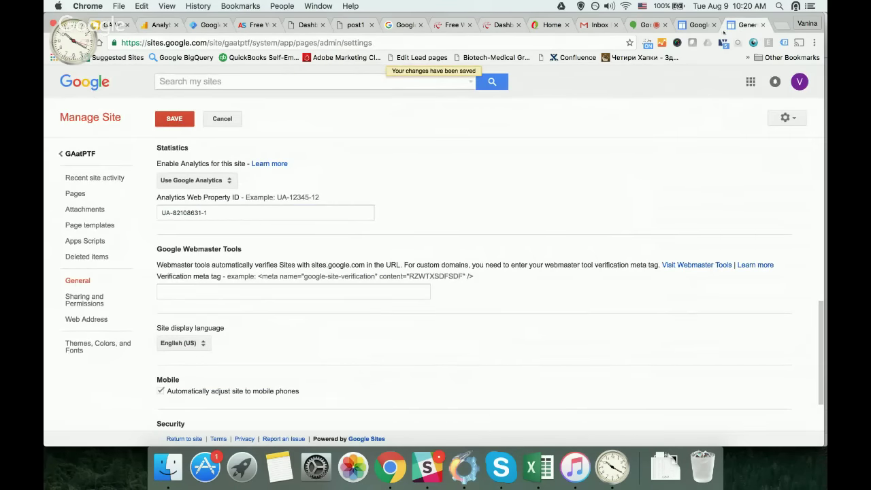
click(762, 24)
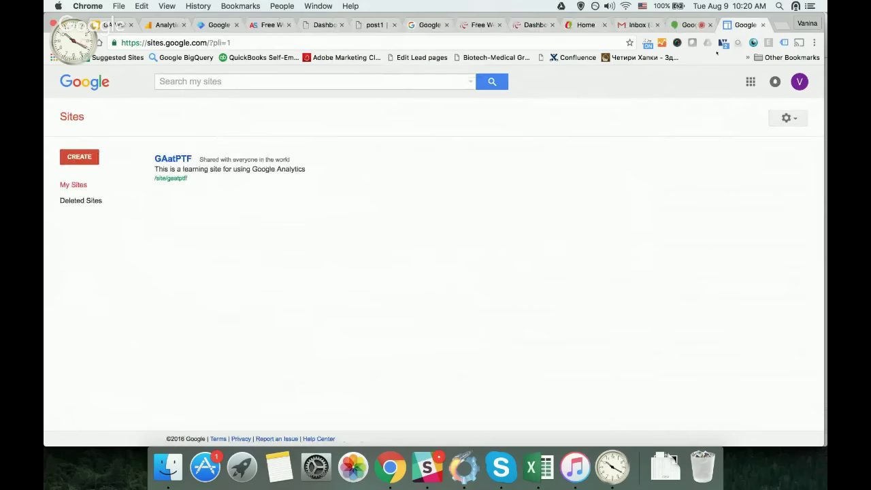
- Visit page1 of the GAatPTF site and check the Real-Time Overview report in Google Analytics
click(173, 159)
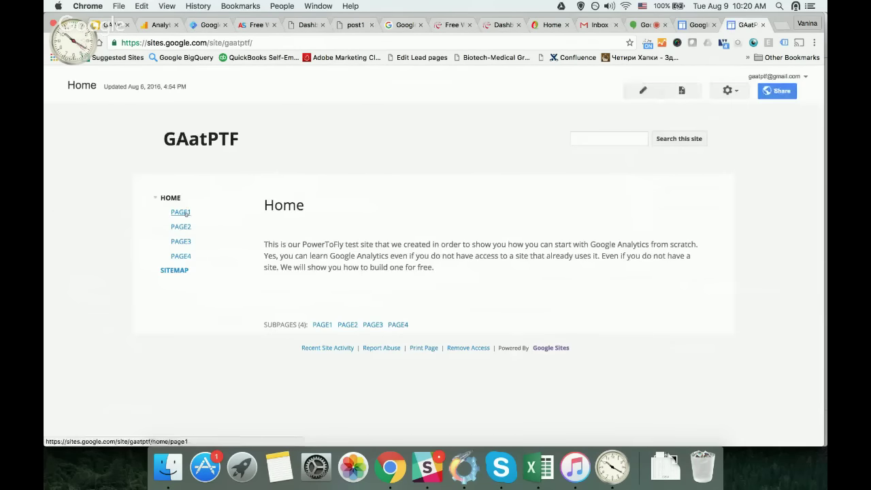
click(180, 211)
click(154, 25)
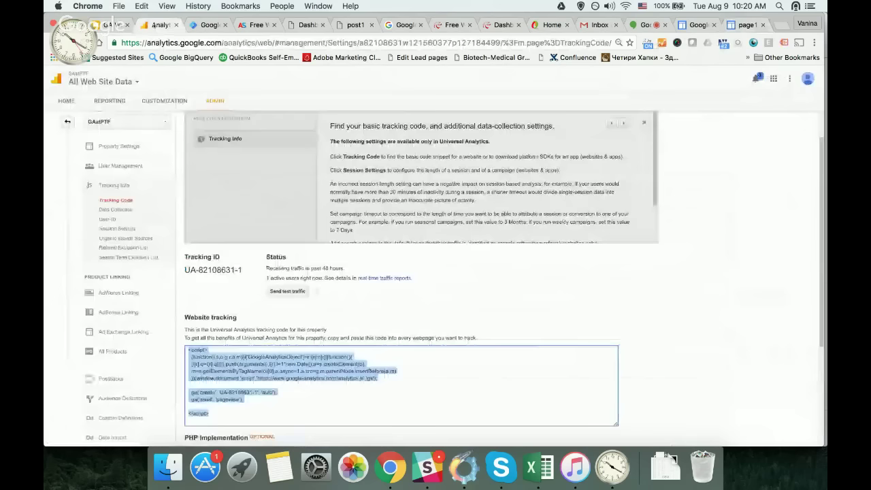
click(109, 100)
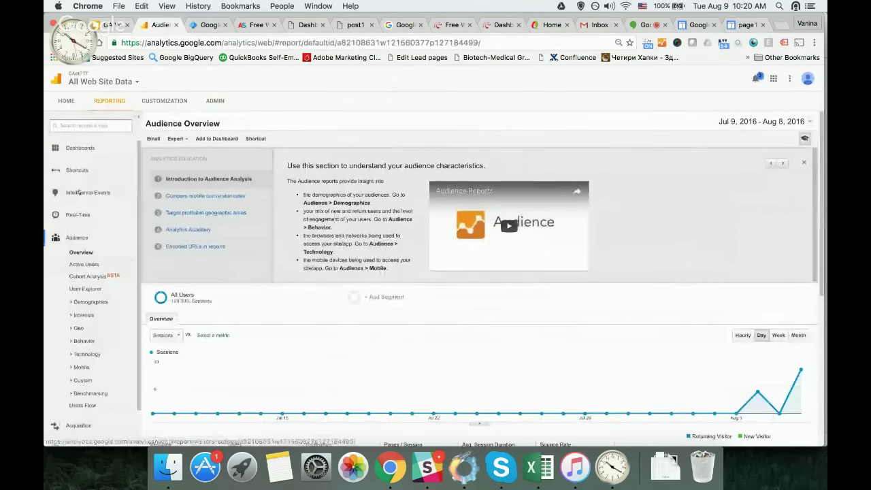
click(78, 214)
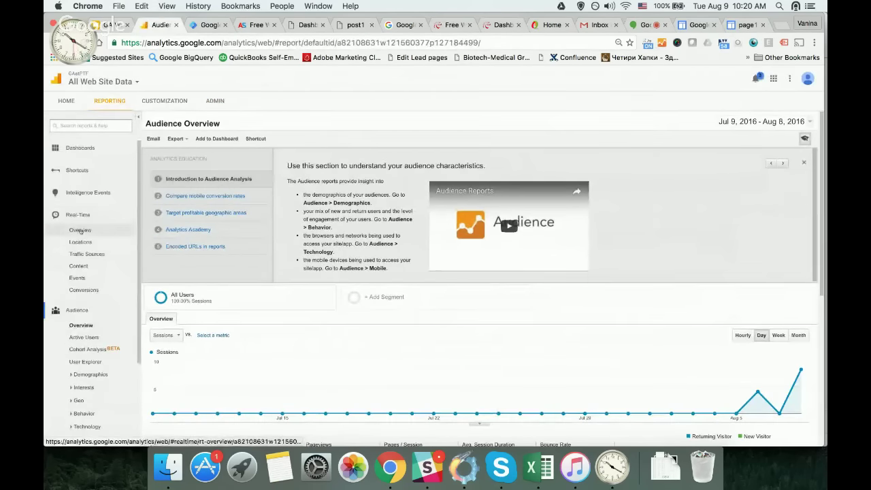
click(80, 230)
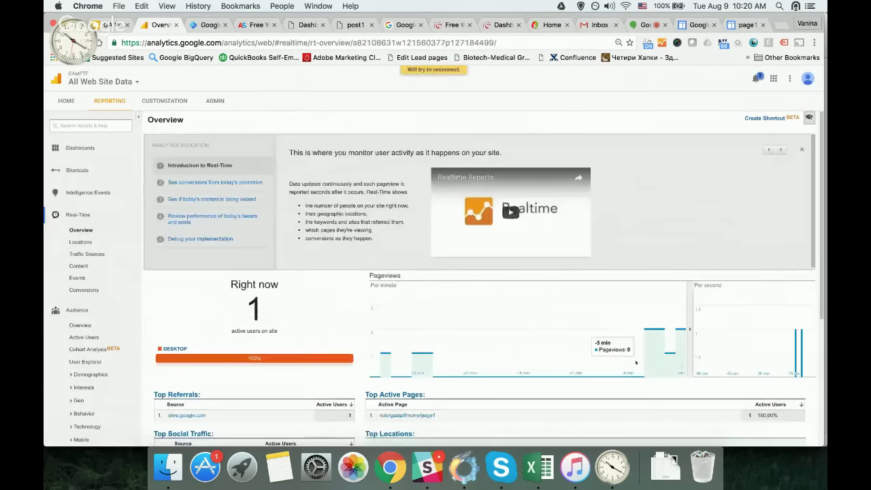
- Examine the active users, top active pages and top locations in the Real-Time Overview report
scroll(649, 355, down, 2)
scroll(648, 355, down, 1)
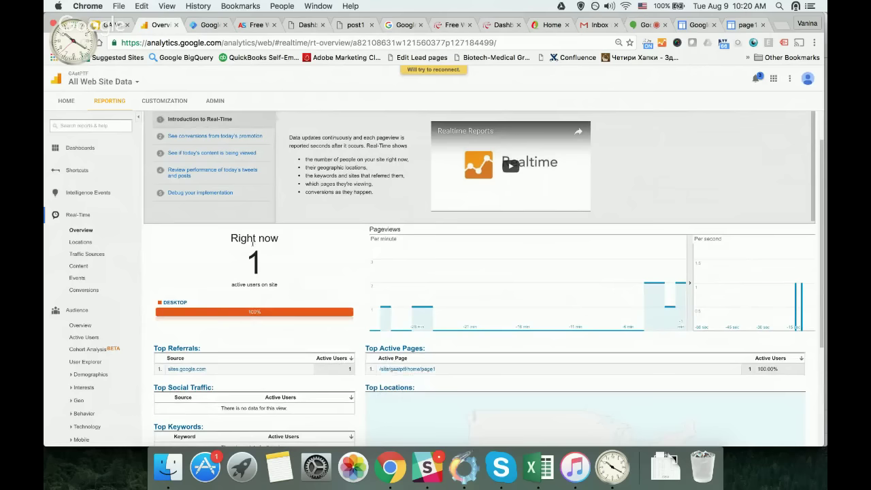
scroll(370, 341, down, 3)
scroll(371, 340, down, 1)
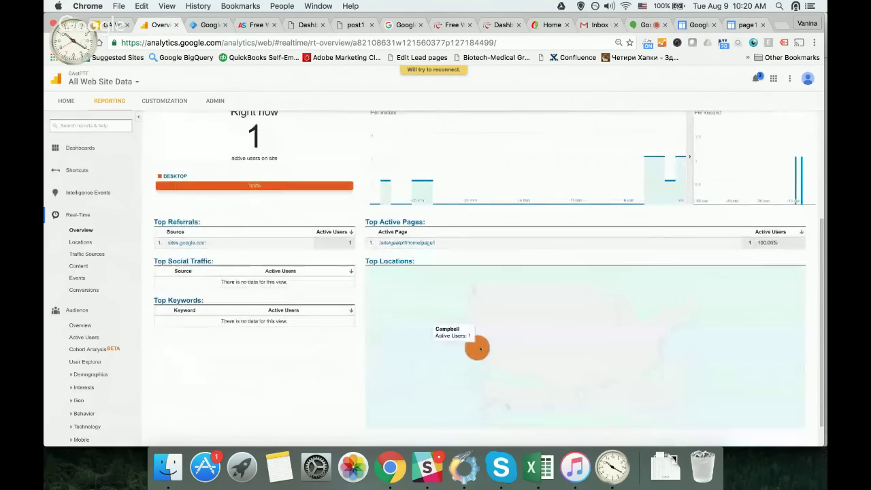
scroll(429, 214, up, 1)
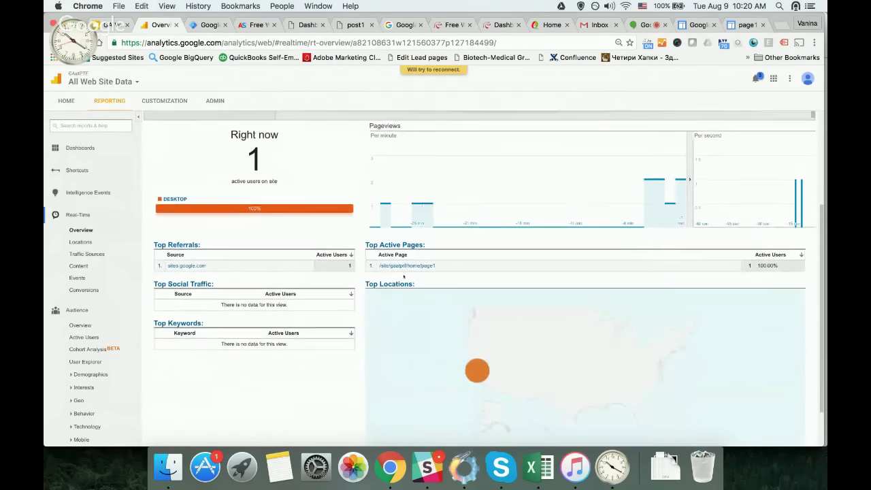
- Visit page2 of the GAatPTF site and check the top active pages in the Google Analytics Real-Time Overview
click(415, 268)
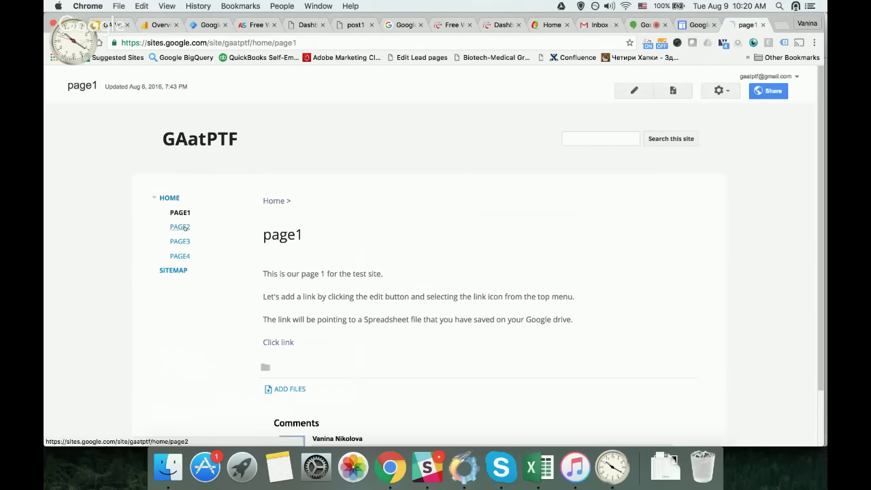
click(180, 227)
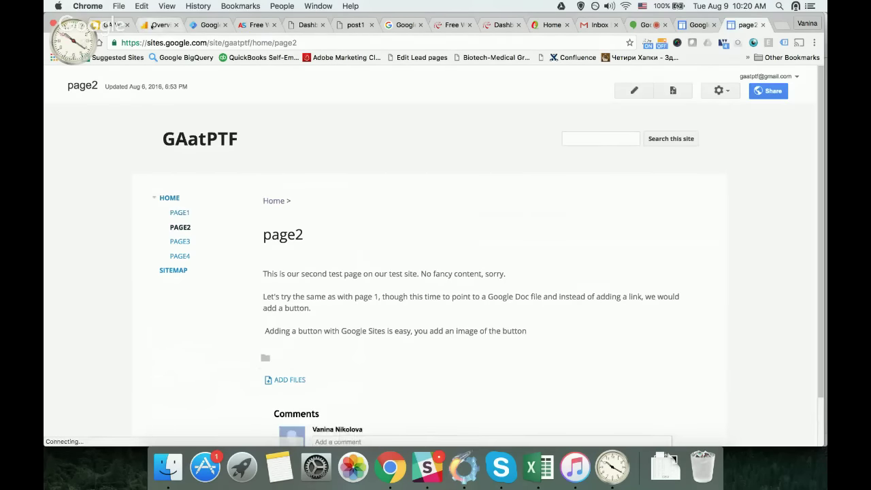
click(157, 25)
click(437, 269)
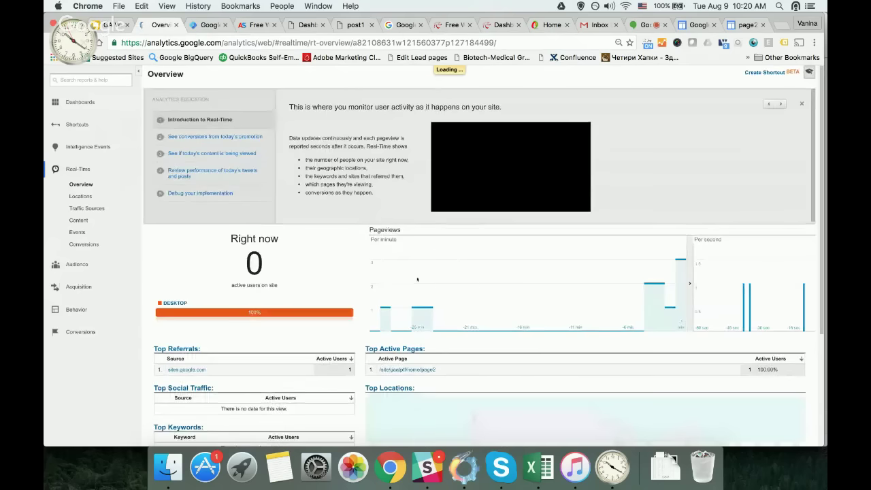
scroll(432, 381, down, 2)
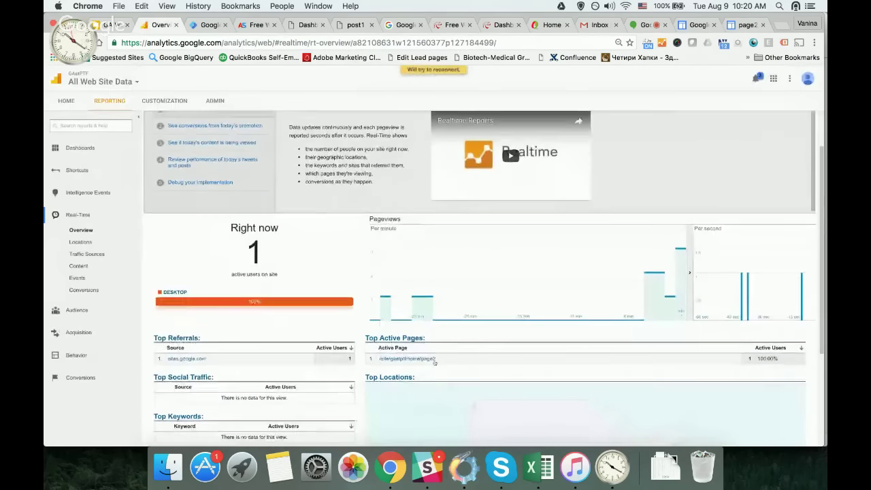
- Visit page4 of the GAatPTF site, then reload the Real-Time Overview report and check its active page
click(745, 25)
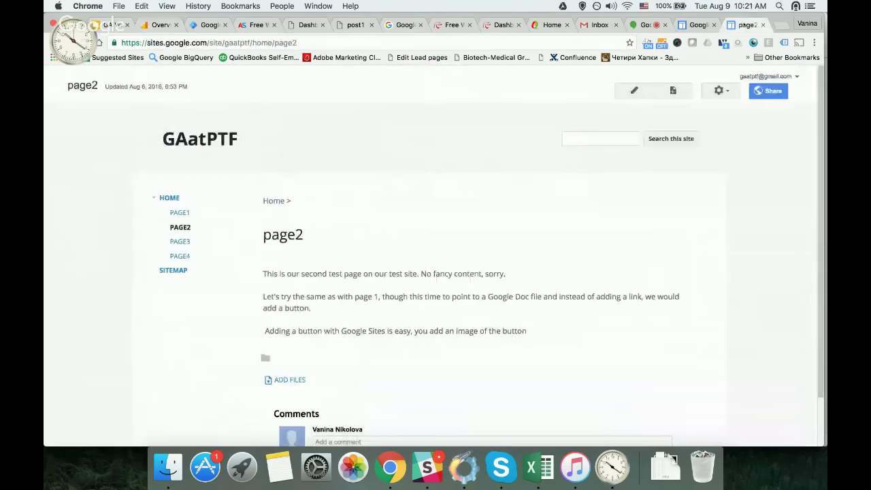
click(181, 256)
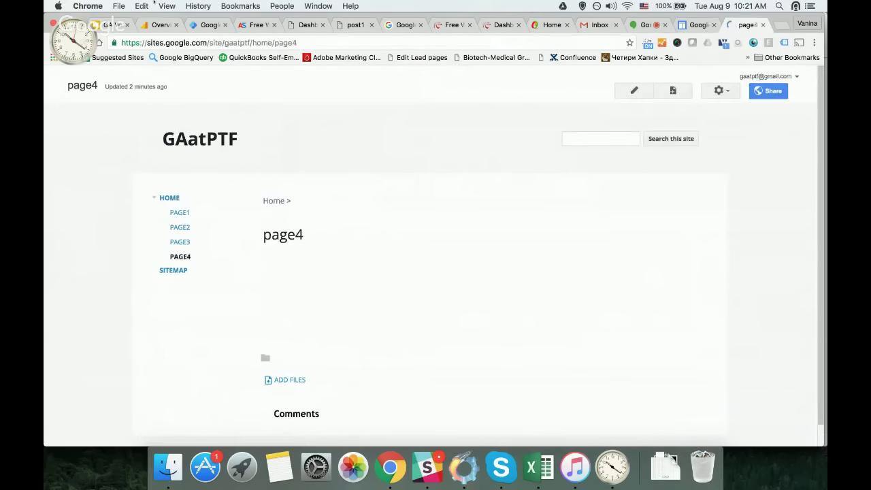
click(161, 25)
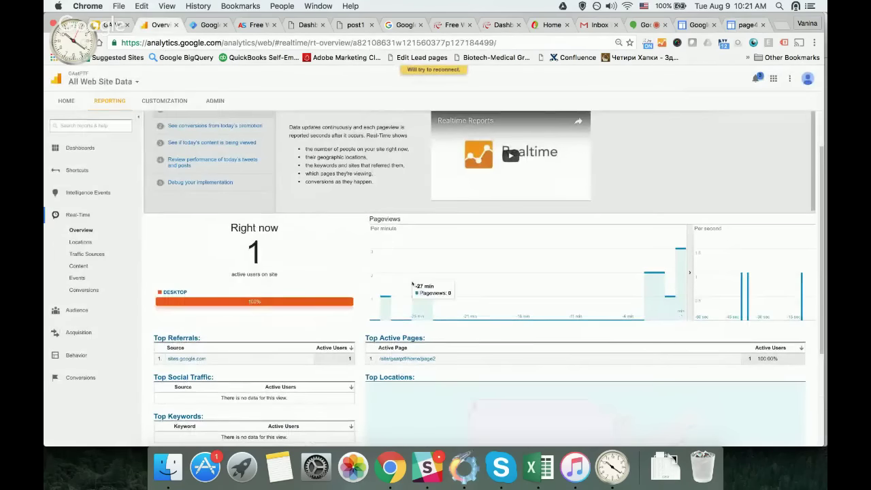
click(327, 41)
key(Return)
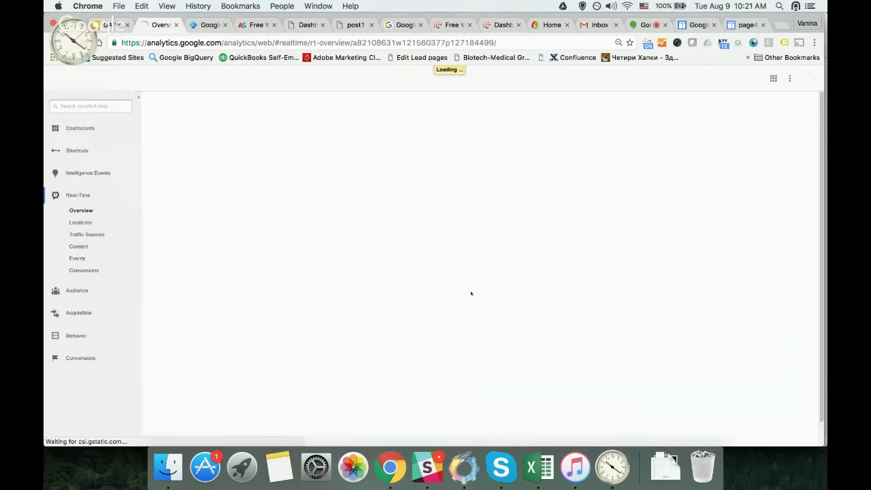
scroll(471, 293, down, 5)
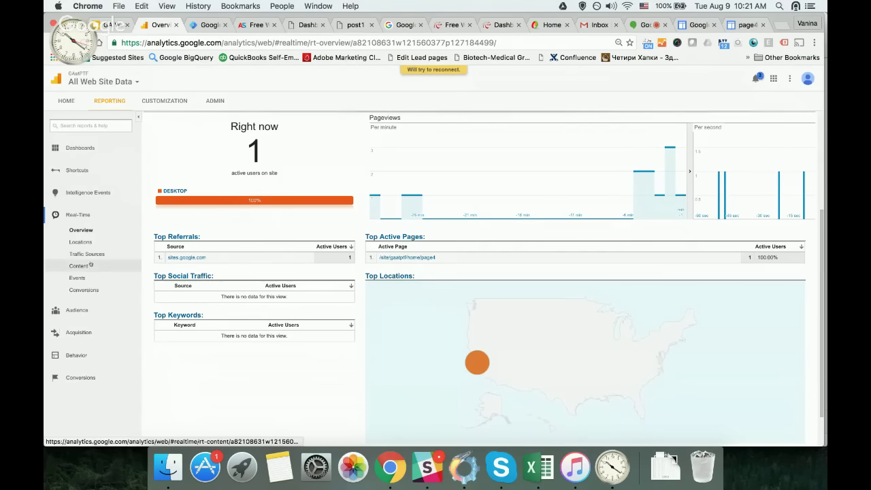
- Browse the reports available under Audience, including Custom, and under Acquisition and Behavior
click(77, 310)
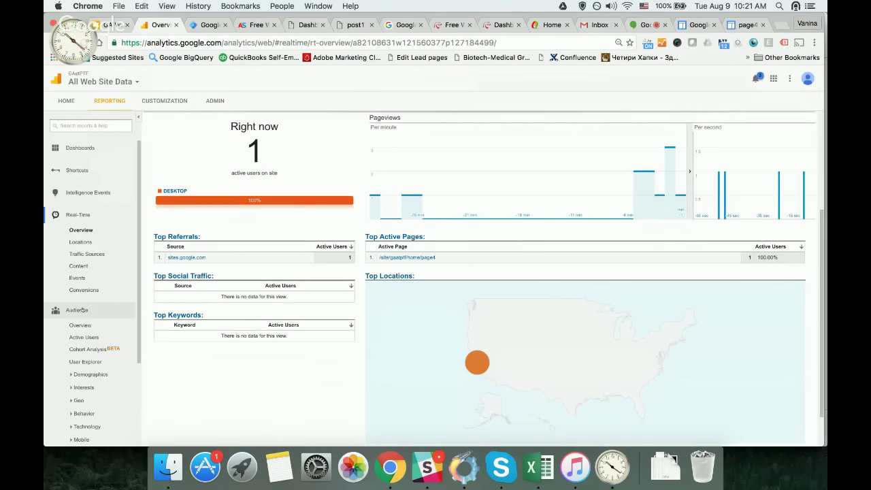
scroll(82, 311, down, 3)
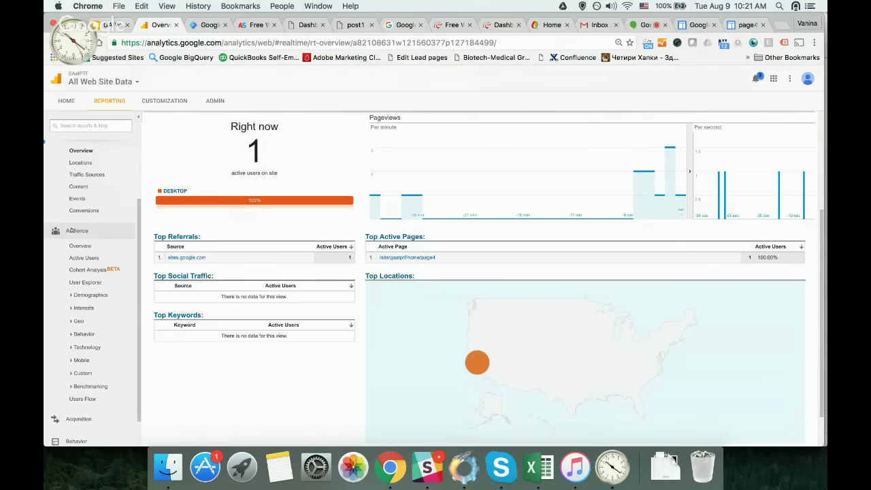
click(81, 373)
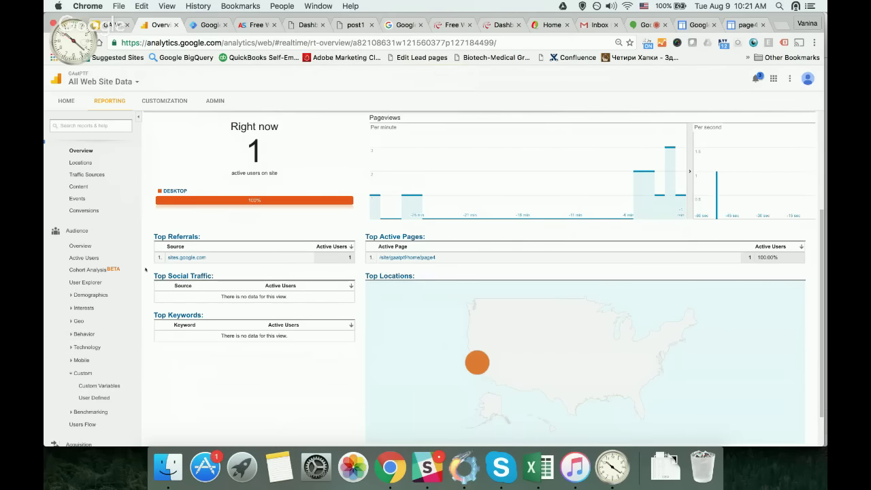
scroll(103, 320, down, 3)
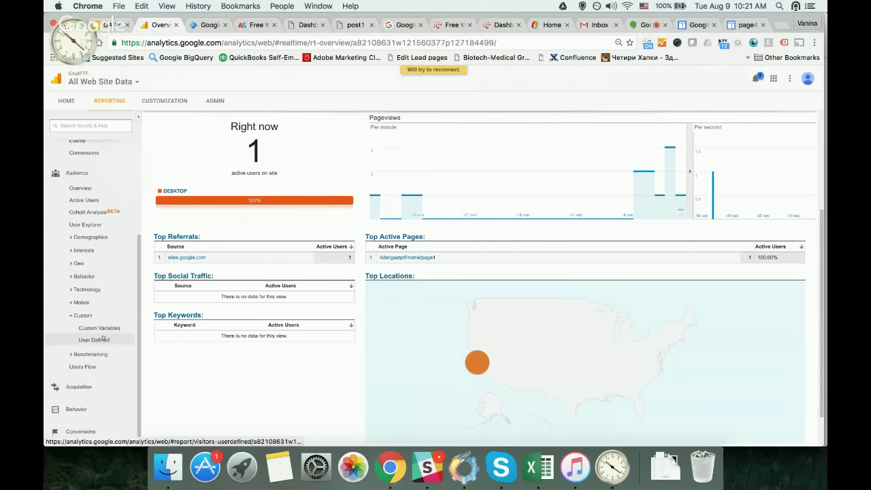
click(79, 385)
scroll(79, 385, down, 4)
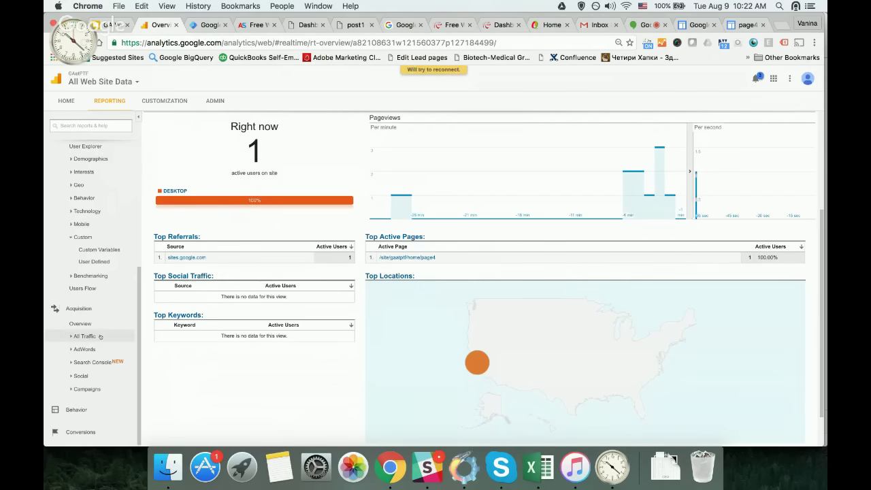
click(80, 409)
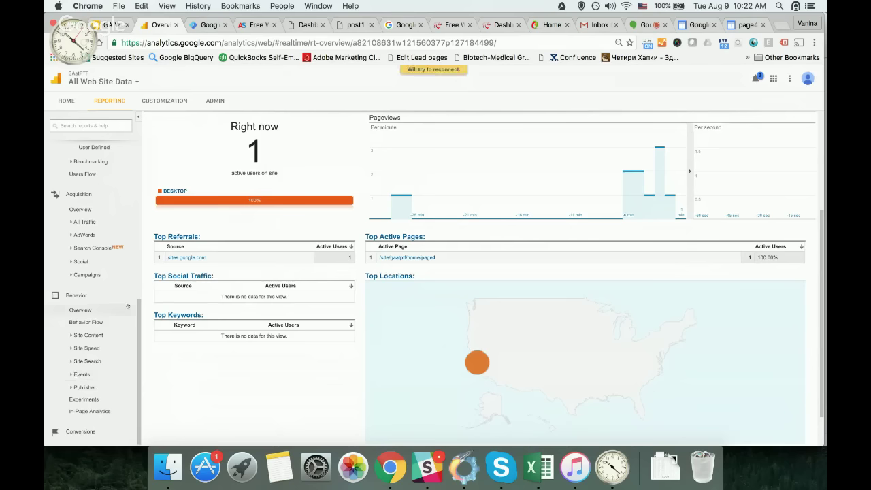
scroll(129, 307, up, 1)
scroll(129, 307, up, 5)
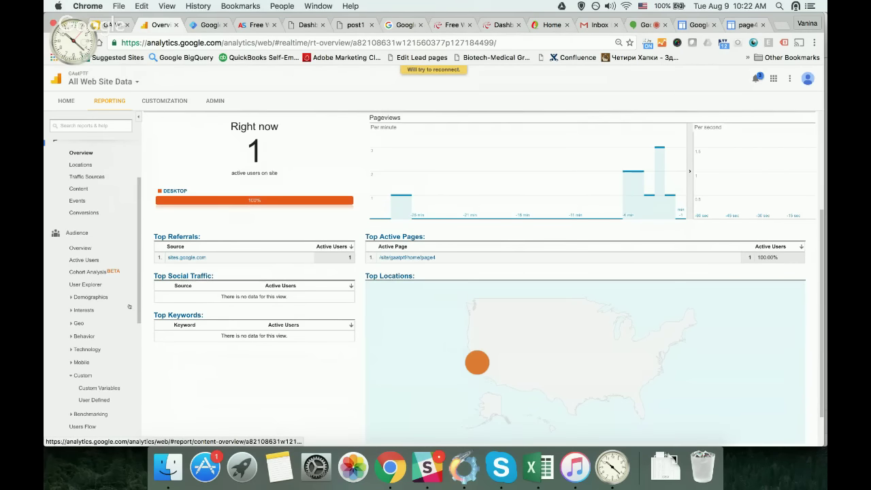
scroll(129, 307, up, 2)
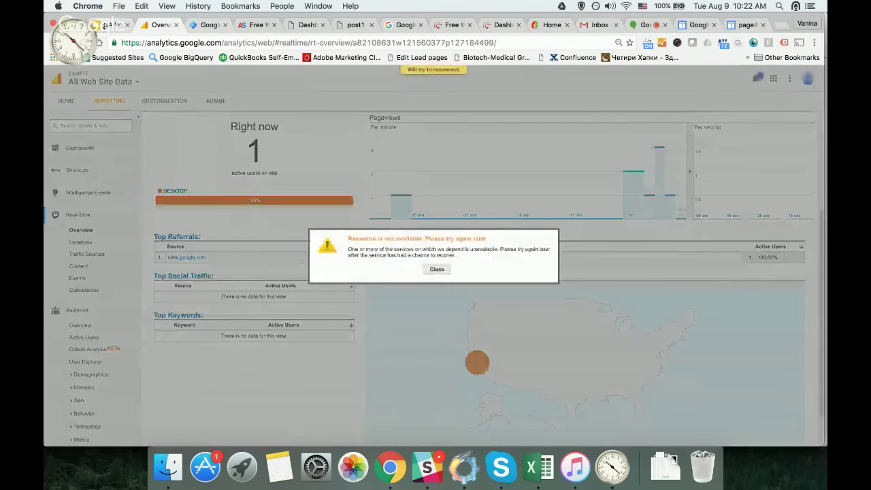
- Switch to the GA Webinar August slides and present the slide on Wordpress with Google Analytics and Google Tag Manager
click(111, 26)
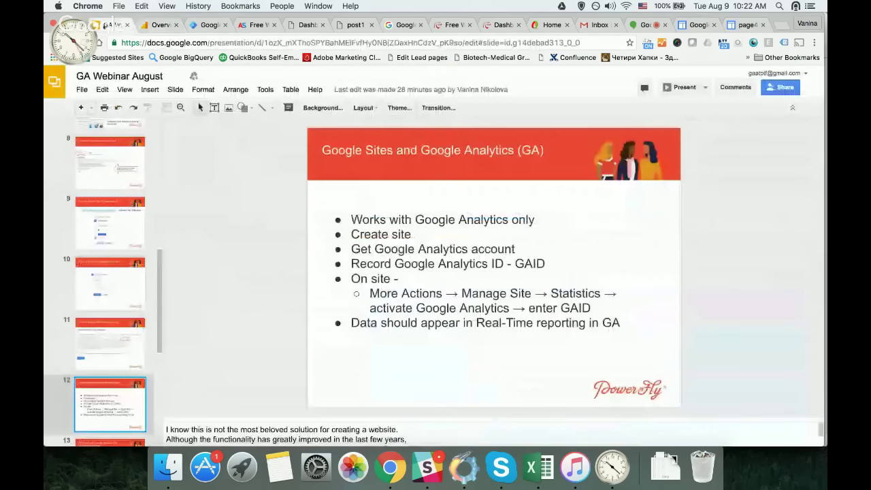
key(Down)
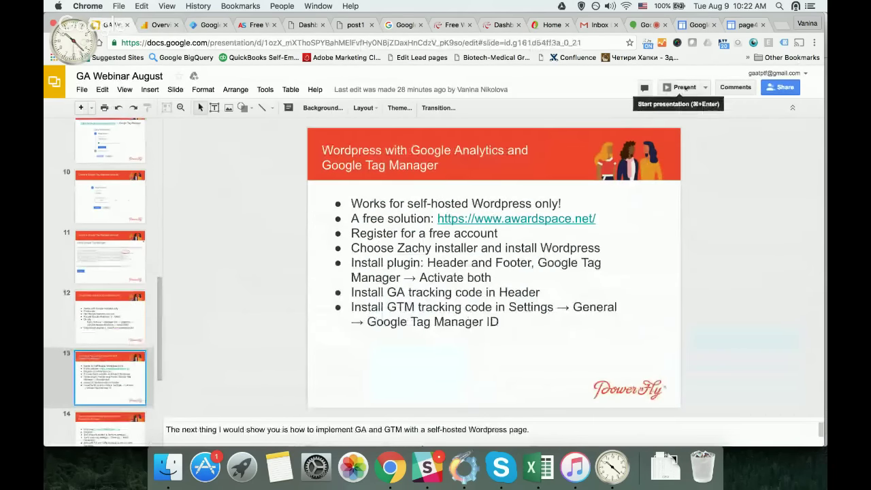
click(682, 87)
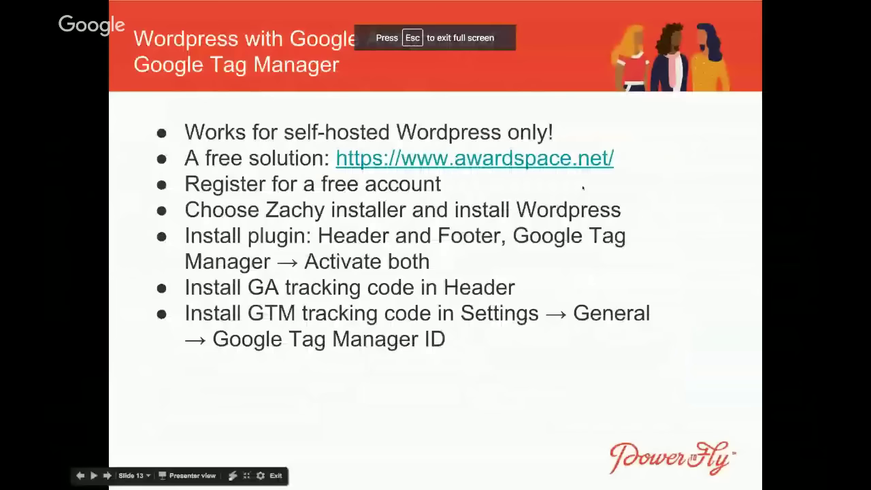
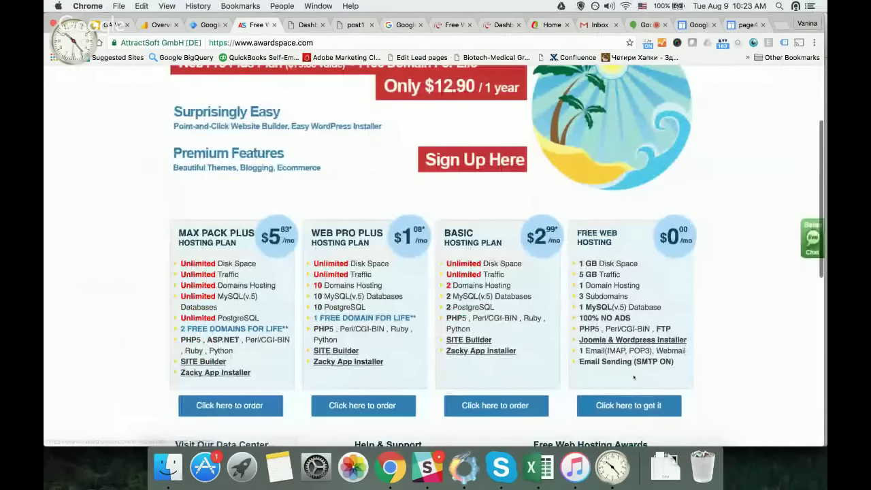
- Start the AwardSpace signup for the Free Web Hosting plan and review its product and domain options
click(634, 406)
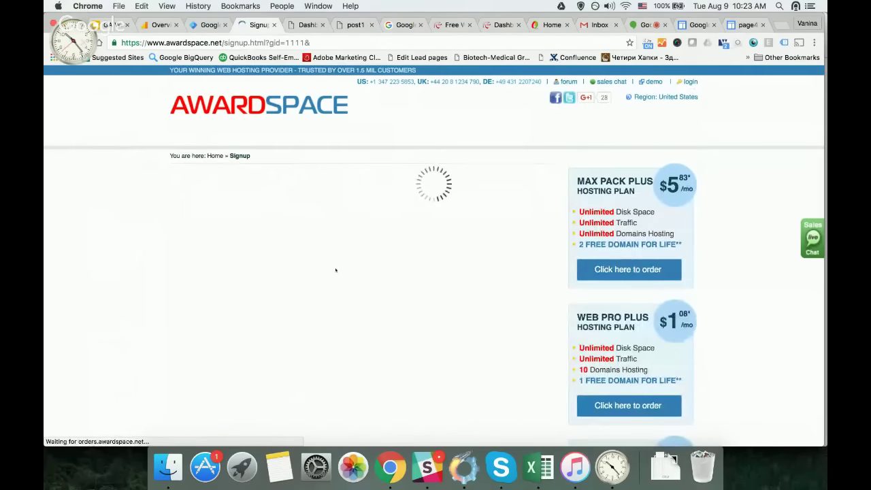
scroll(336, 270, down, 2)
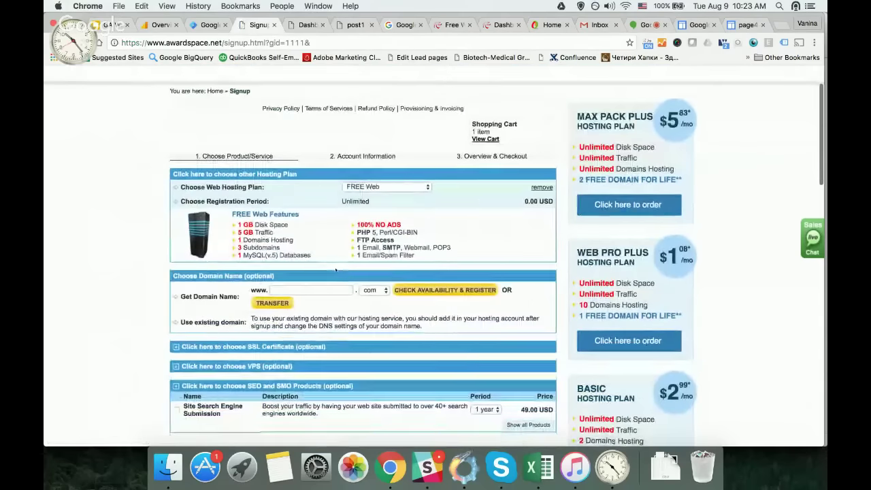
scroll(335, 270, down, 2)
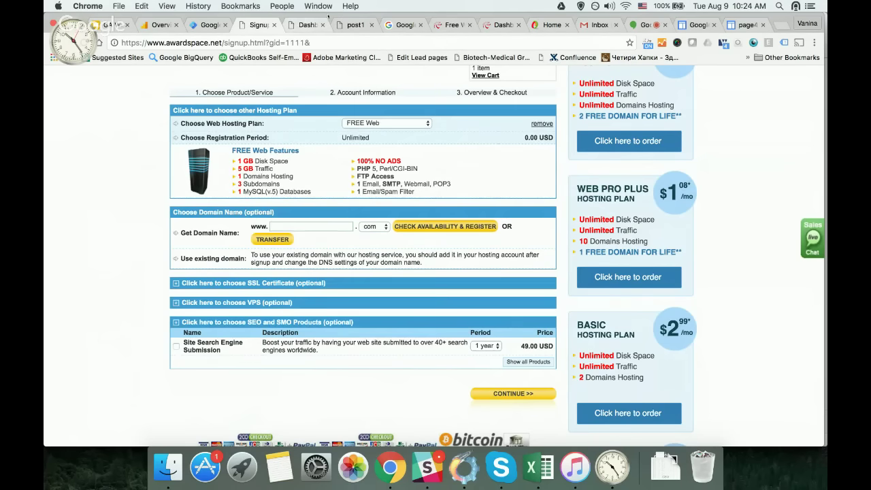
- Show the post1 page of the WordPress test site and its admin dashboard, and return to the AwardSpace signup
click(351, 26)
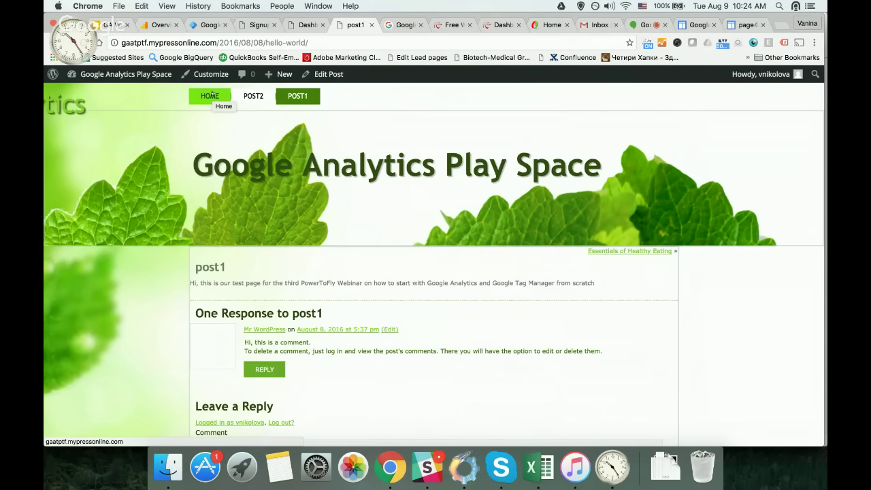
click(304, 25)
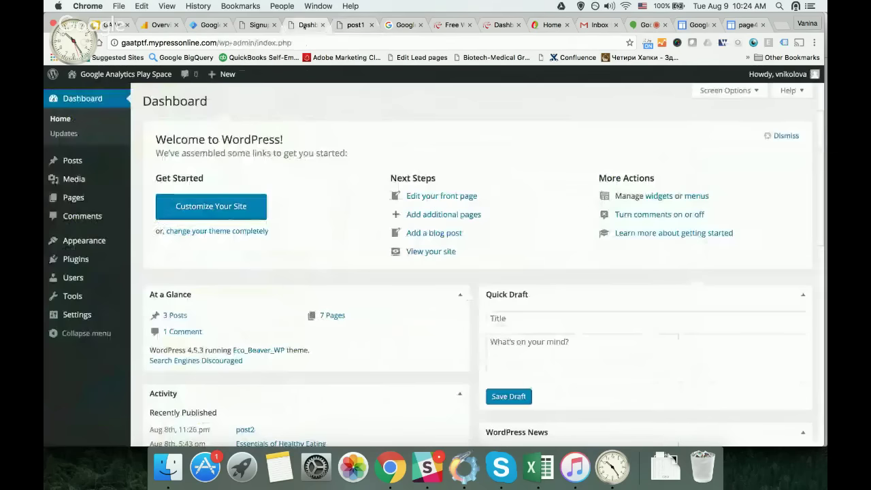
click(251, 25)
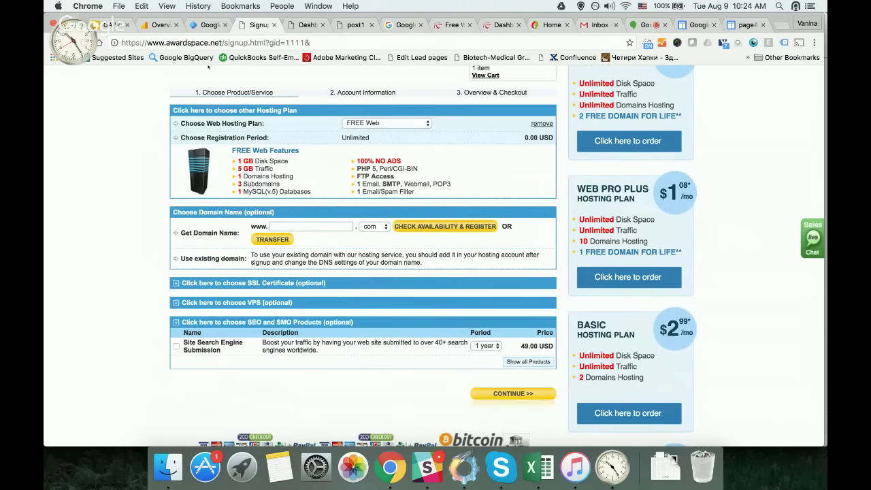
- Return to the webinar slides and highlight "Zachy installer" in the WordPress instructions
click(109, 25)
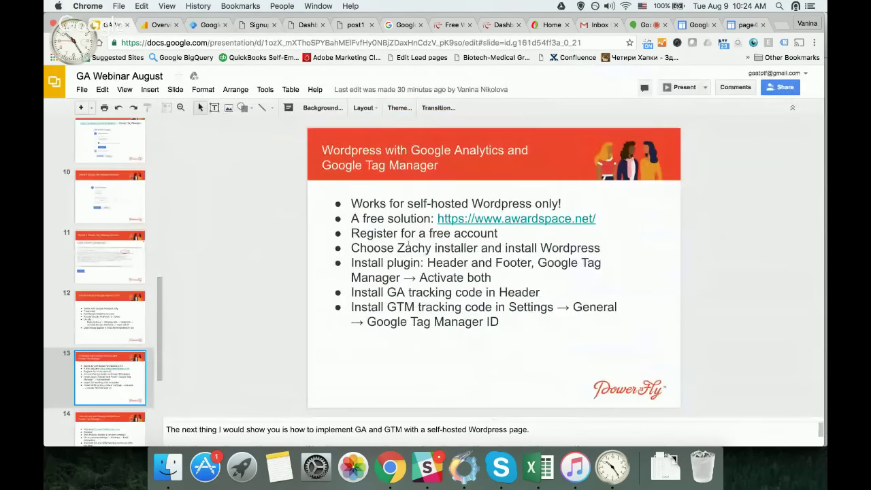
click(397, 248)
drag(398, 248, 478, 247)
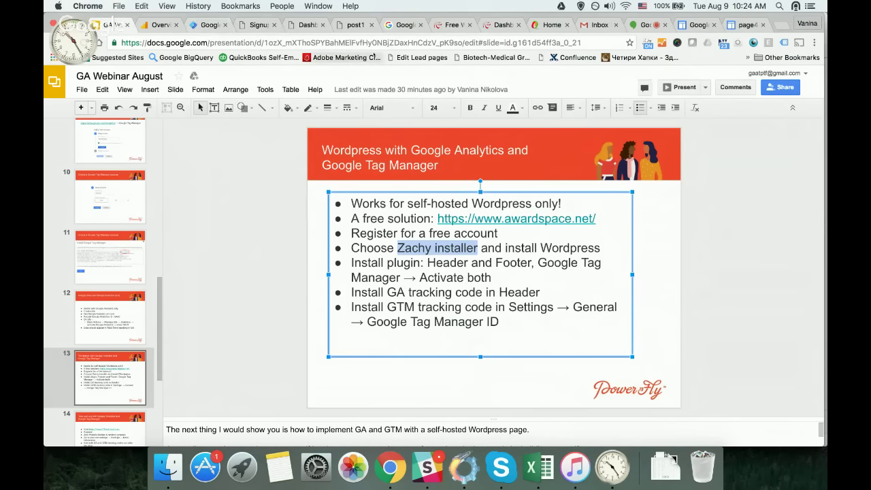
- Go back to the Google Analytics Play Space dashboard in WordPress and look at the options for managing posts
click(305, 24)
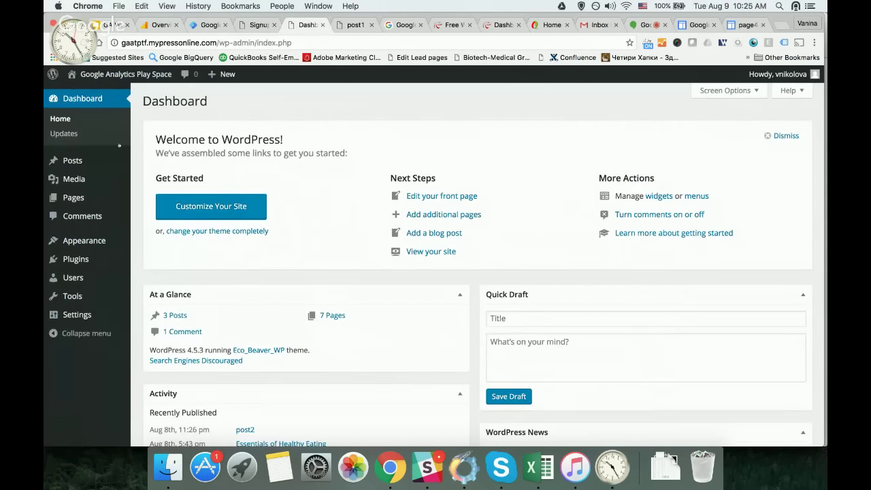
mouse_move(75, 162)
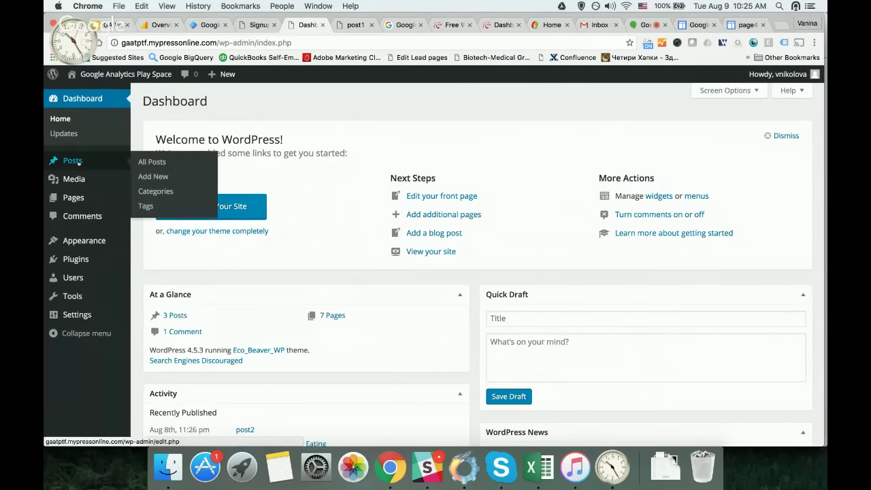
click(153, 162)
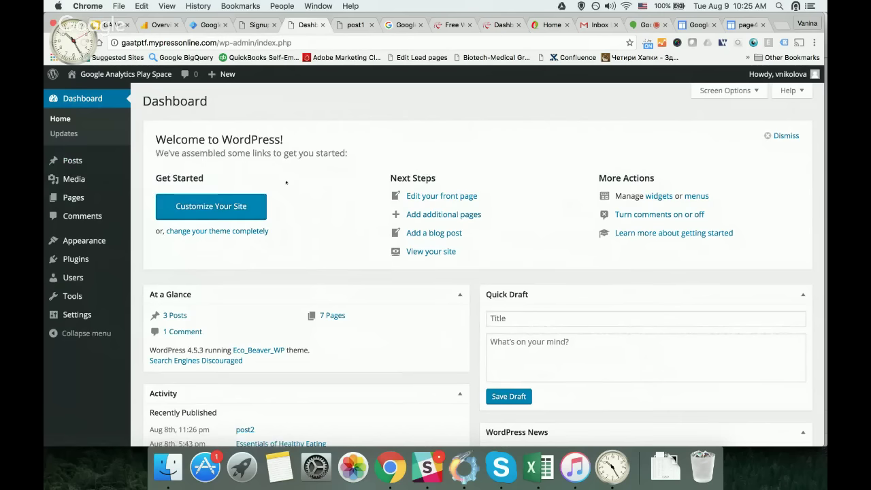
- Open the home page of the Google Analytics Play Space site and look through its content
mouse_move(68, 304)
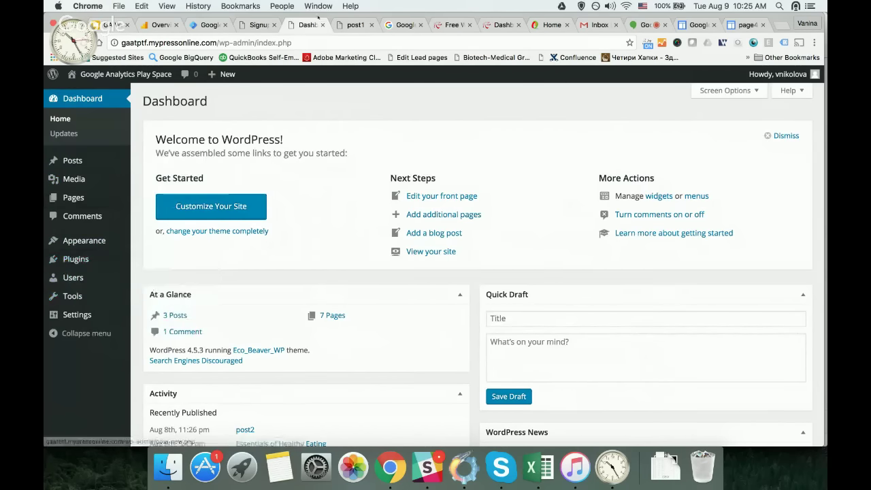
click(351, 24)
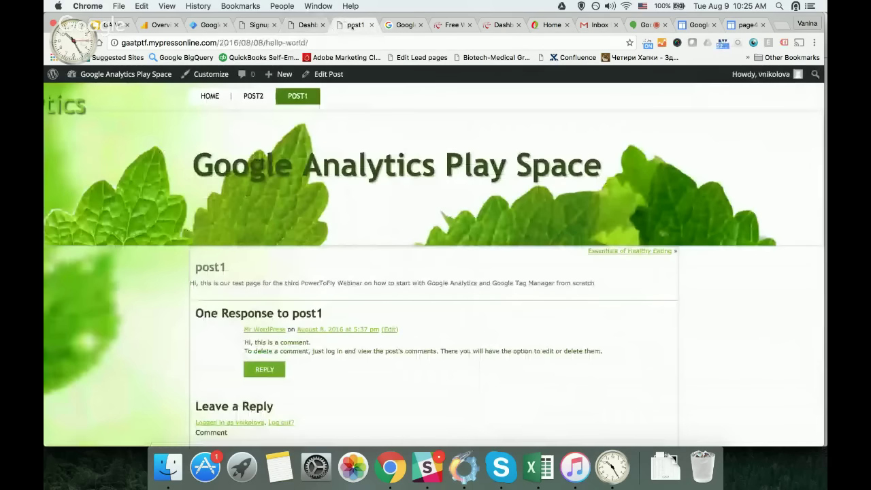
click(211, 96)
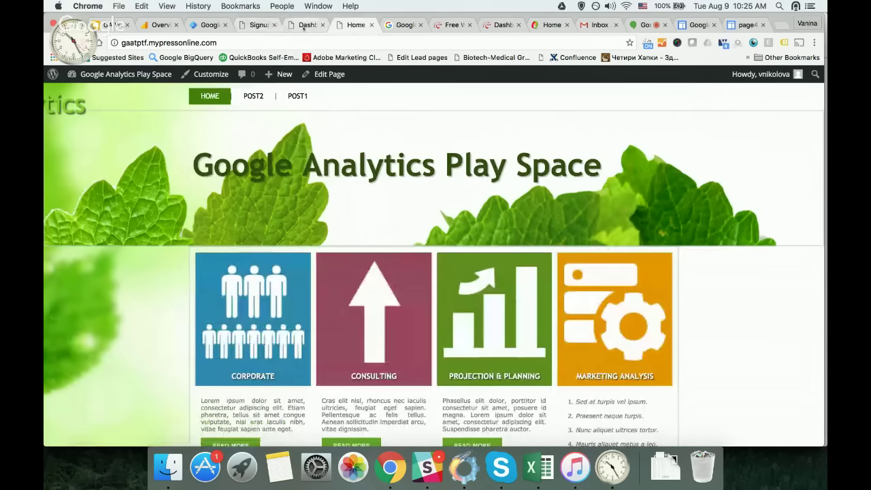
scroll(272, 184, down, 3)
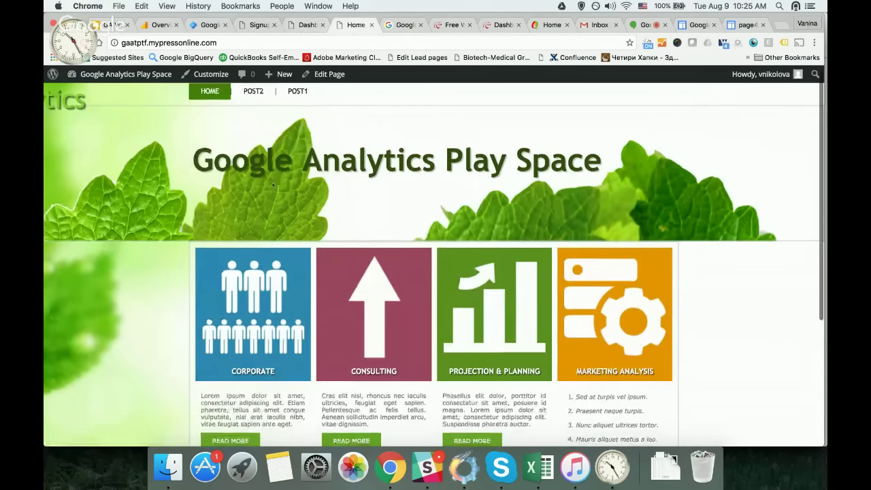
scroll(273, 184, down, 1)
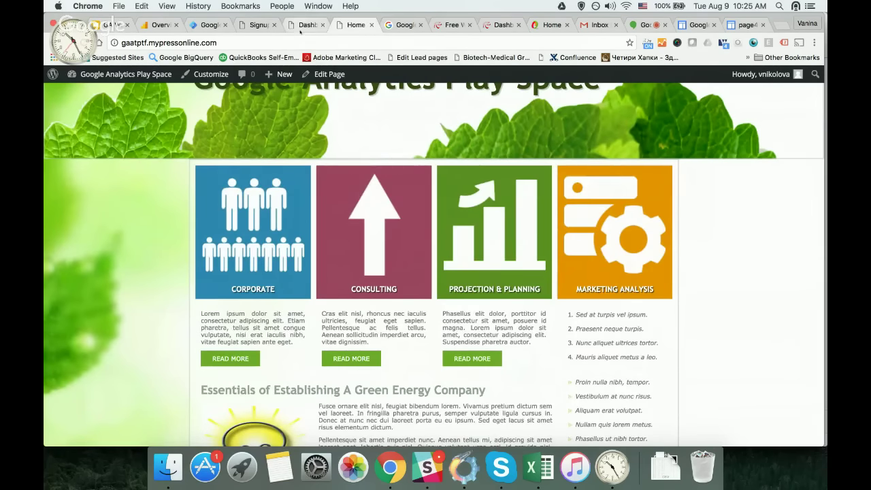
- From the WordPress dashboard, go to adding new plugins and search for "header and footer"
click(303, 29)
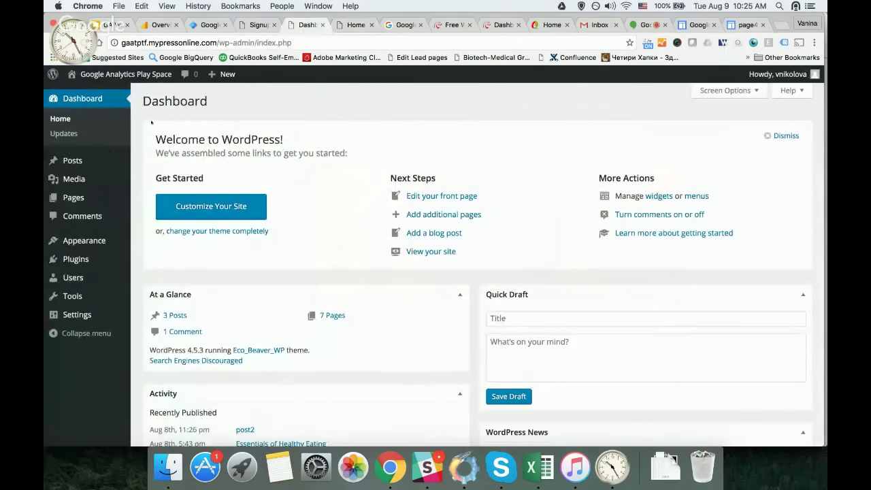
mouse_move(72, 260)
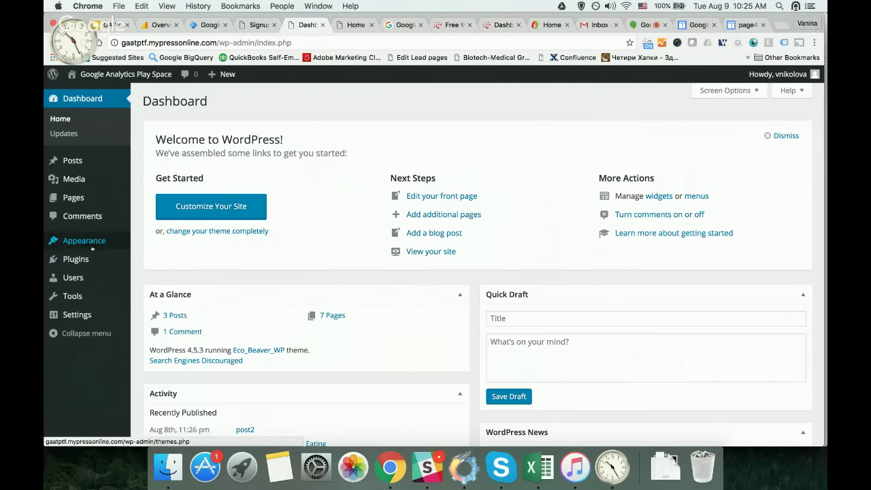
click(73, 262)
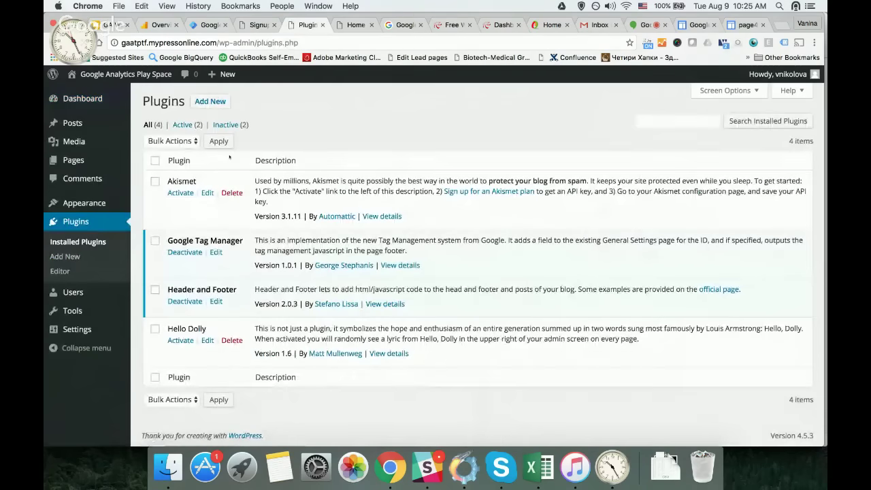
click(210, 102)
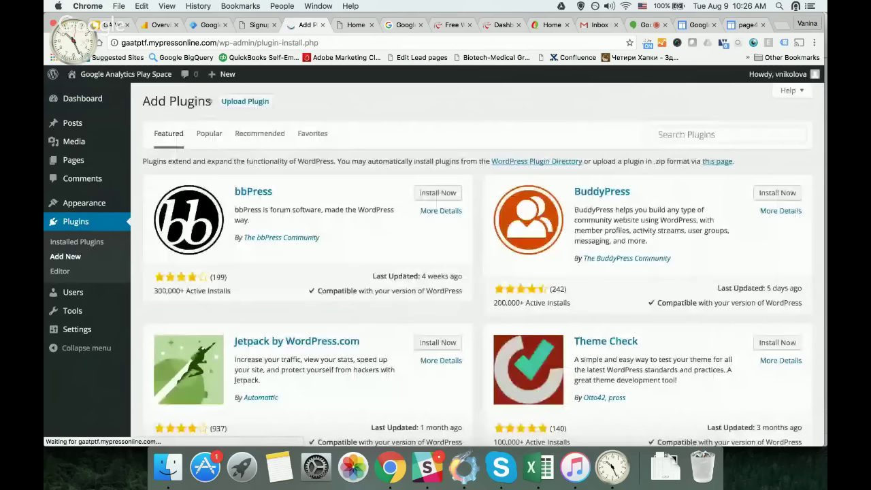
click(711, 134)
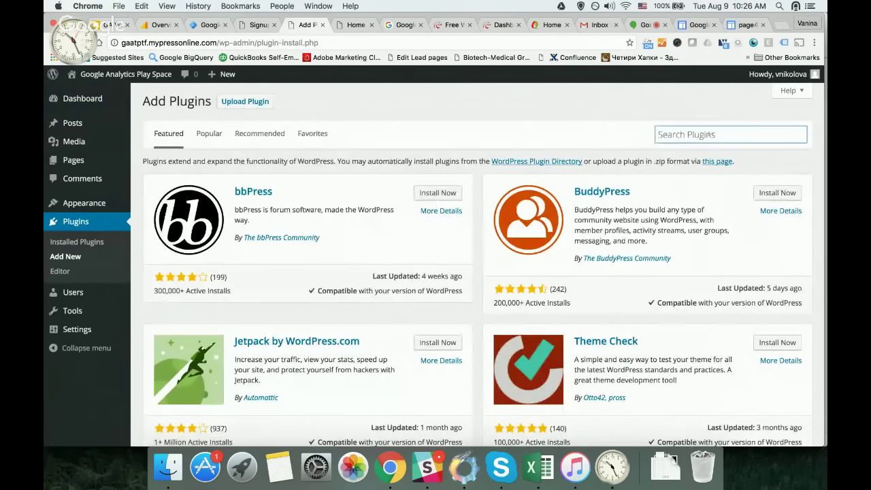
text(he)
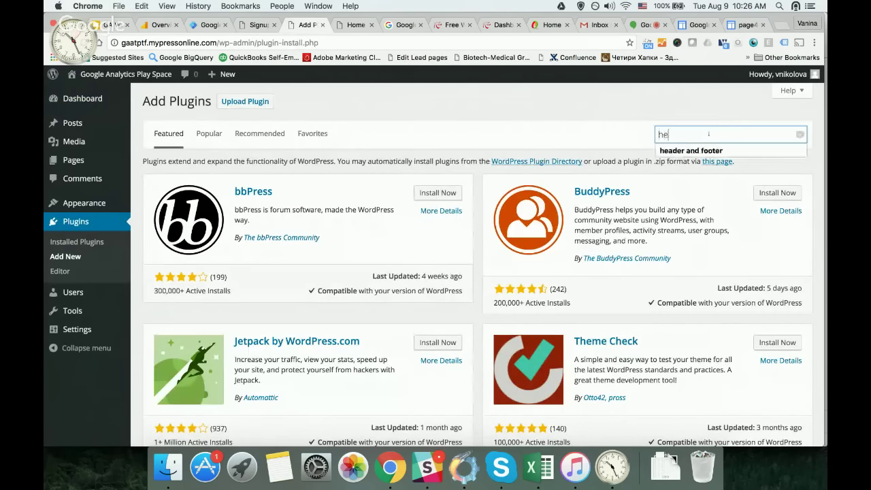
text(ader)
click(716, 152)
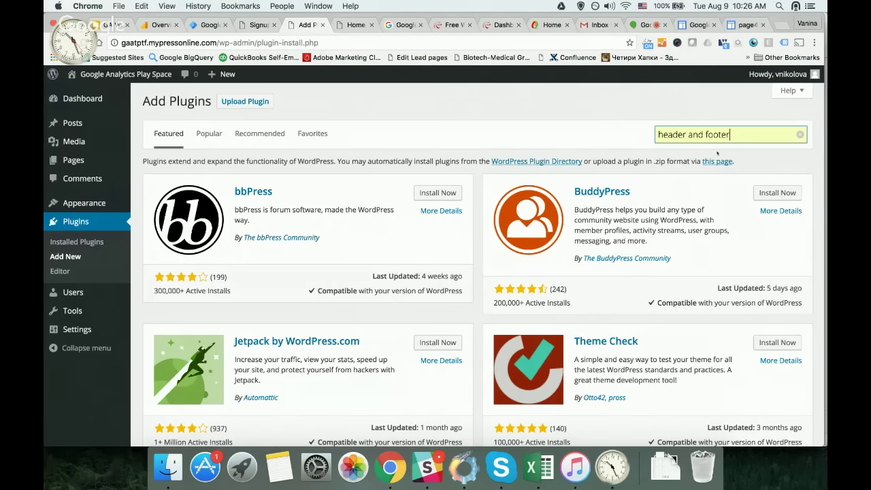
click(746, 131)
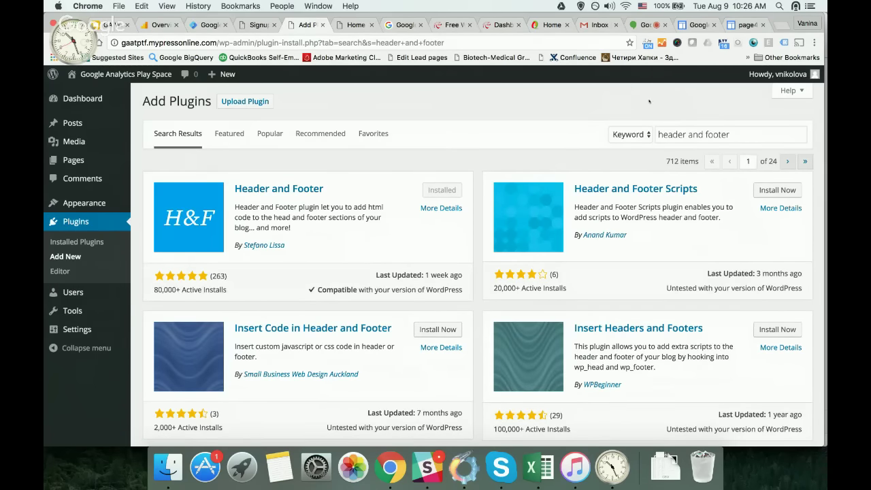
- Search the plugin directory for "google tag manager"
click(704, 134)
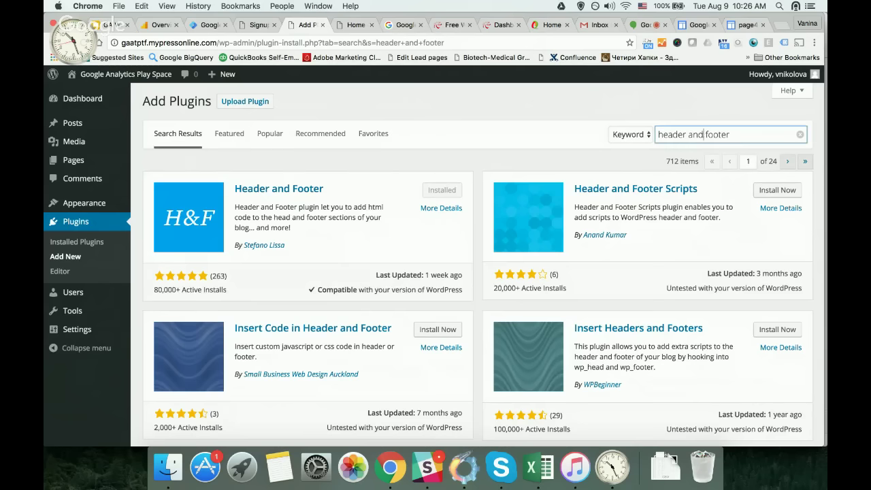
triple_click(739, 137)
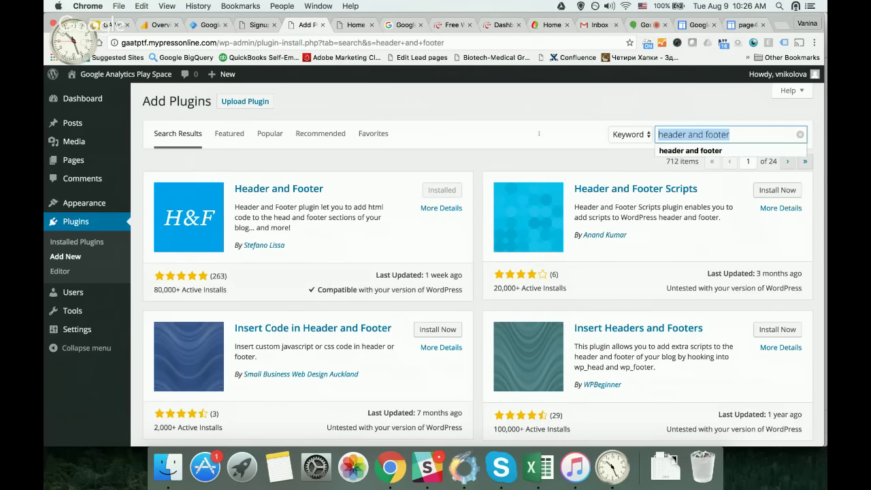
text(googl)
click(670, 152)
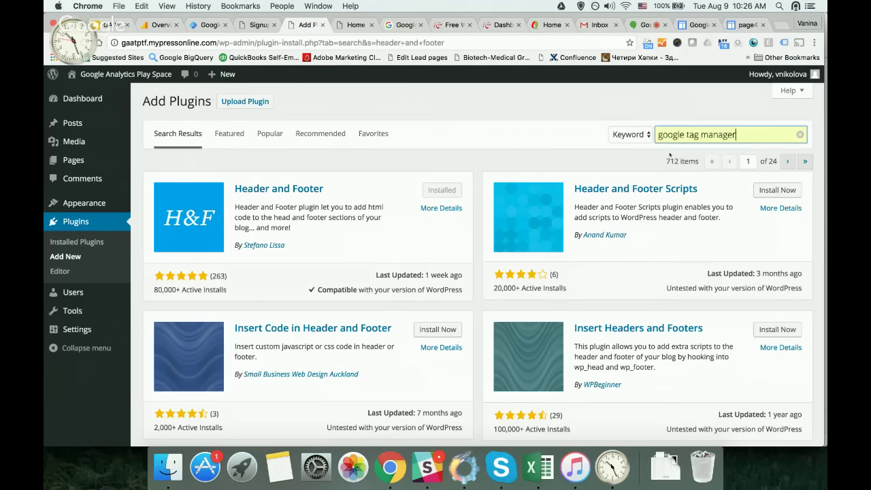
key(Return)
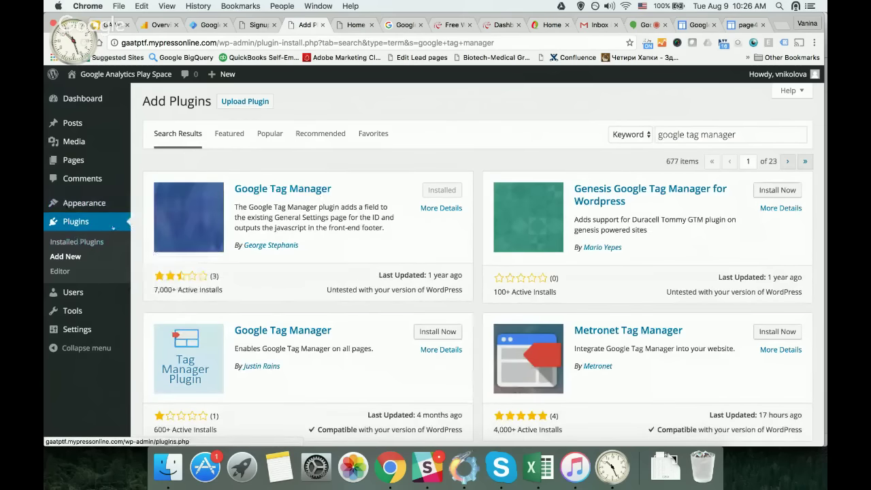
- Return to the installed plugins and open the Header and Footer settings to view the head section injection code
click(81, 231)
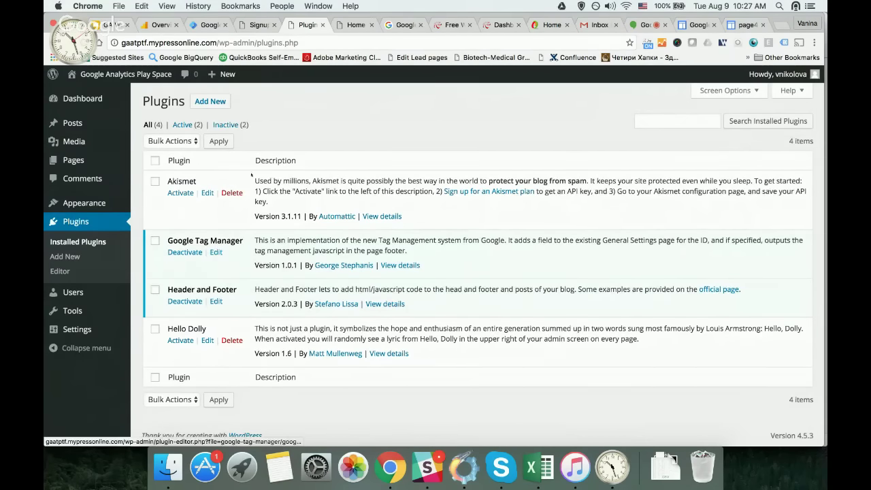
mouse_move(68, 313)
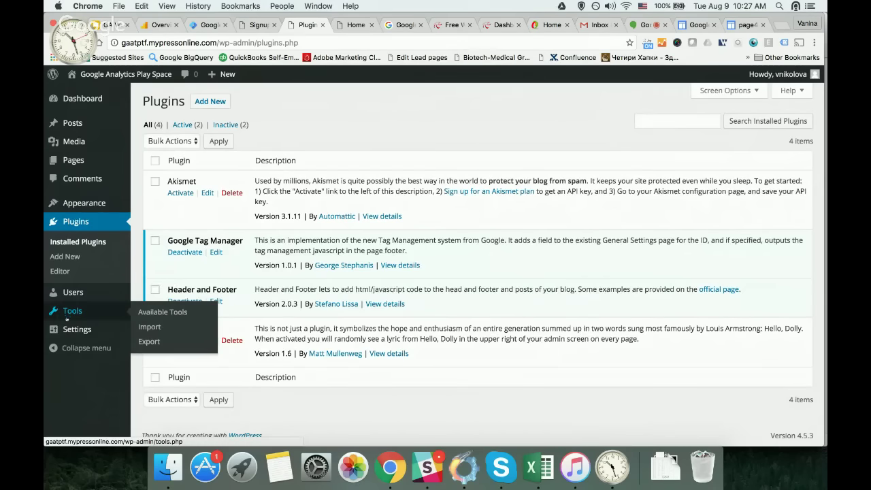
mouse_move(78, 332)
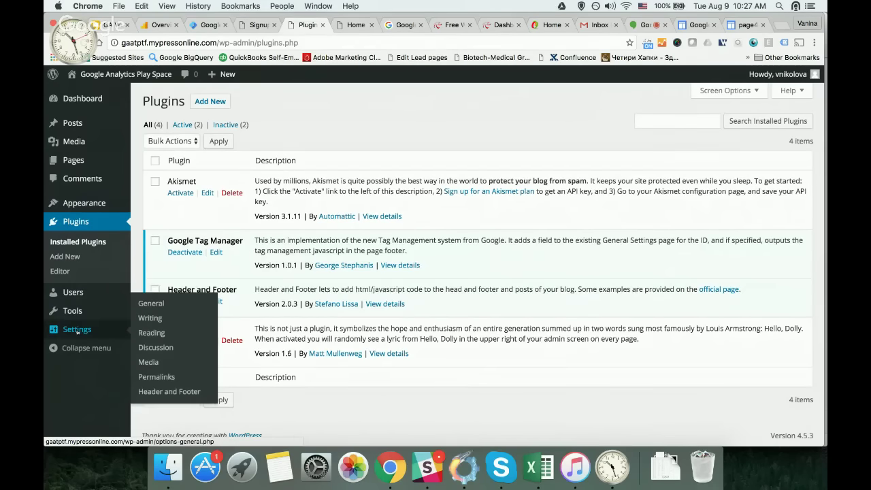
click(160, 393)
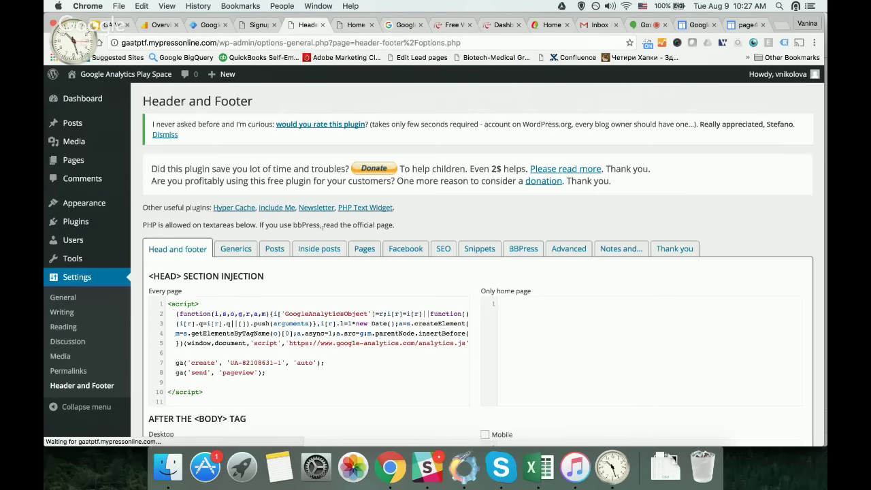
scroll(322, 226, down, 2)
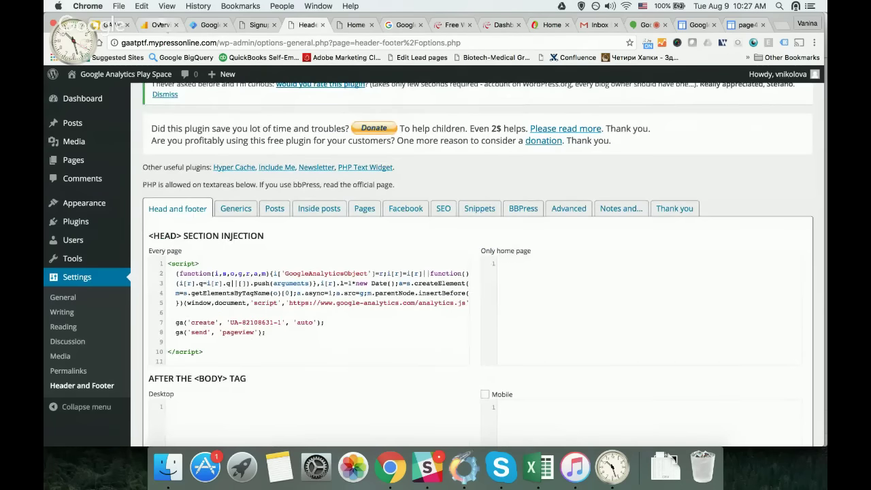
- Switch to Google Analytics, dismiss the error message and reload the Real-Time overview
click(158, 25)
click(435, 268)
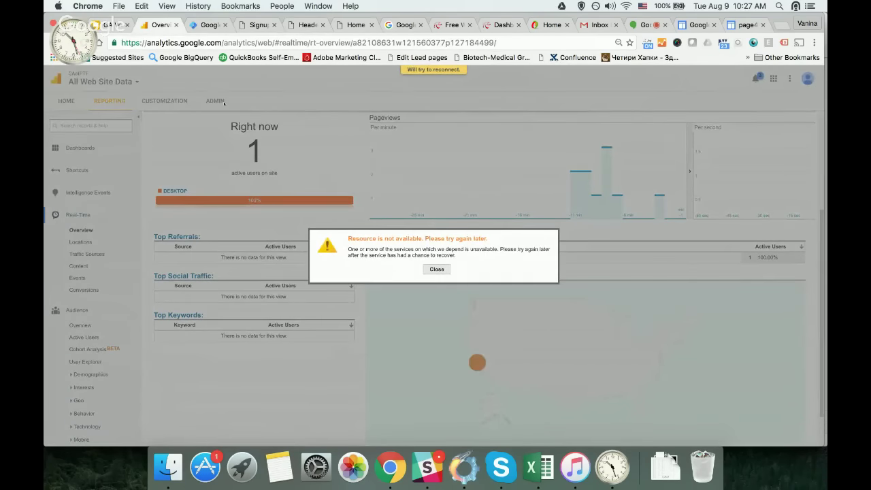
click(465, 43)
key(Return)
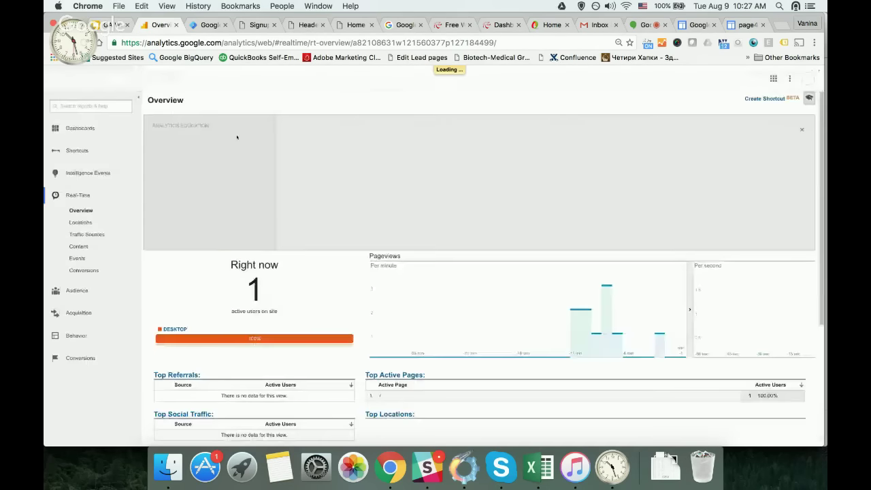
- Open the Tracking Code page of the GAatPTF property in the Analytics administration and select the entire website tracking script
click(199, 100)
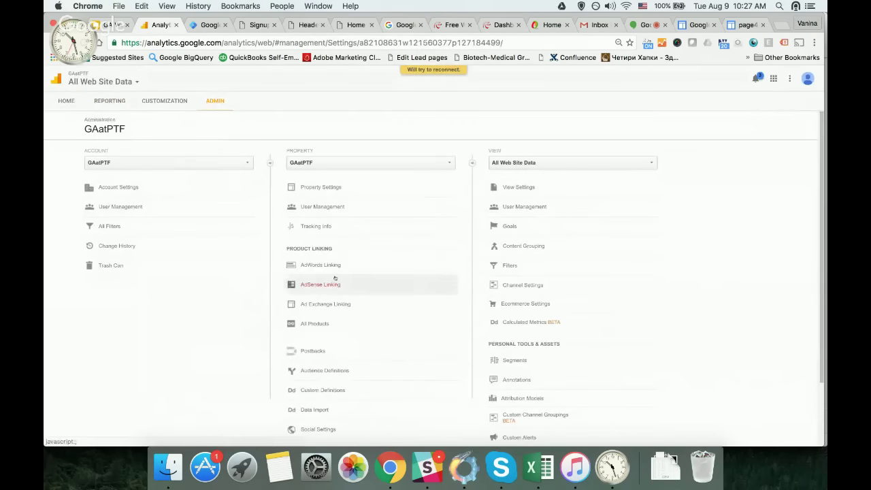
click(322, 229)
click(326, 242)
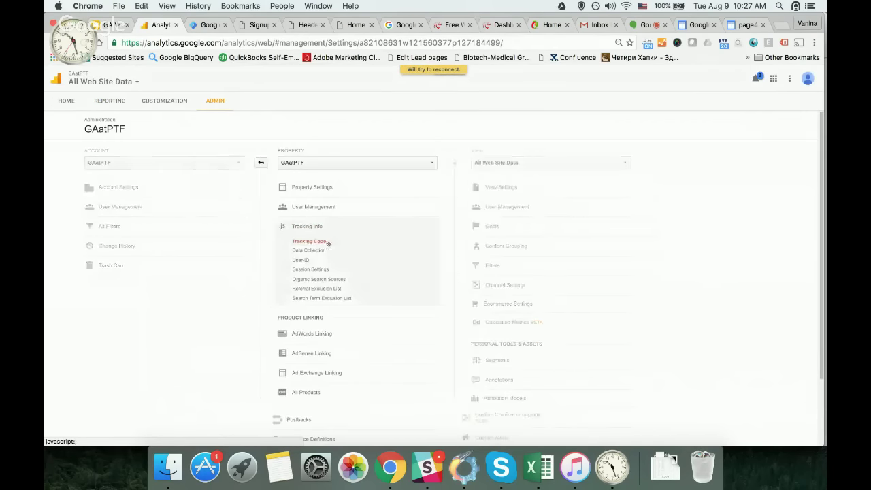
scroll(324, 247, down, 2)
drag(225, 386, 176, 333)
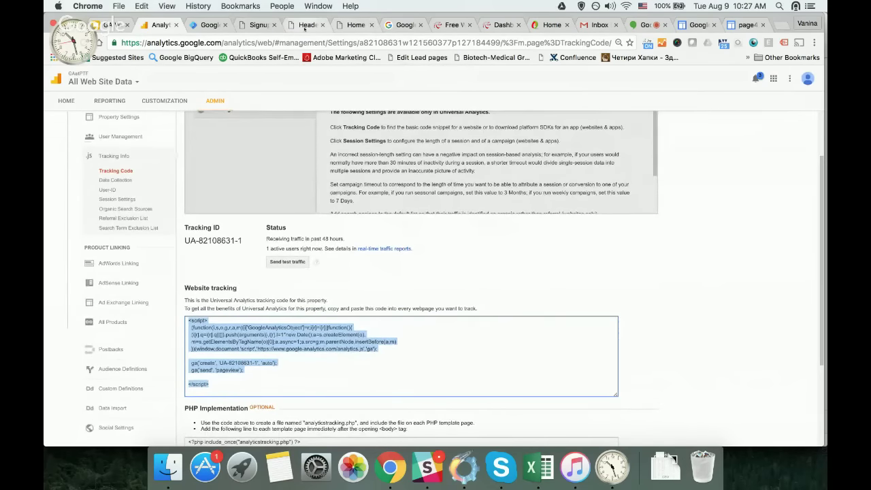
- Go back to the WordPress Header and Footer settings and review where the tracking script goes and how it is saved
click(304, 25)
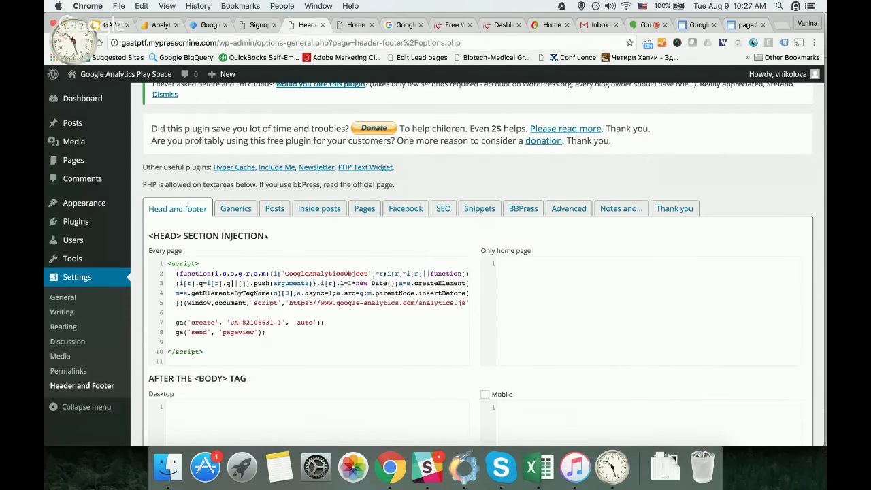
scroll(281, 321, down, 2)
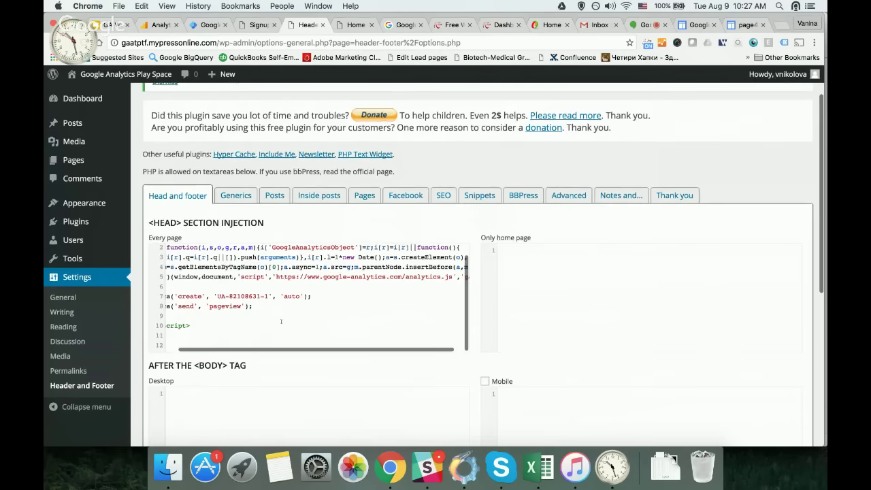
scroll(281, 322, down, 10)
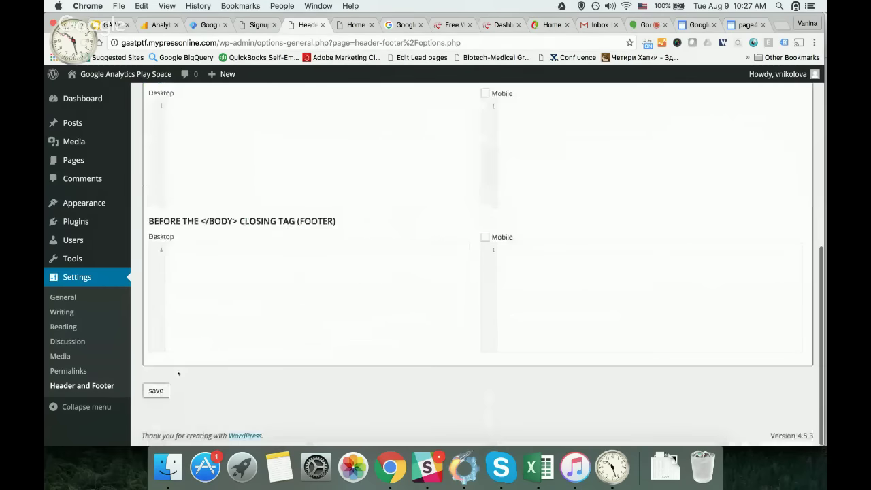
scroll(281, 321, up, 10)
scroll(281, 321, up, 1)
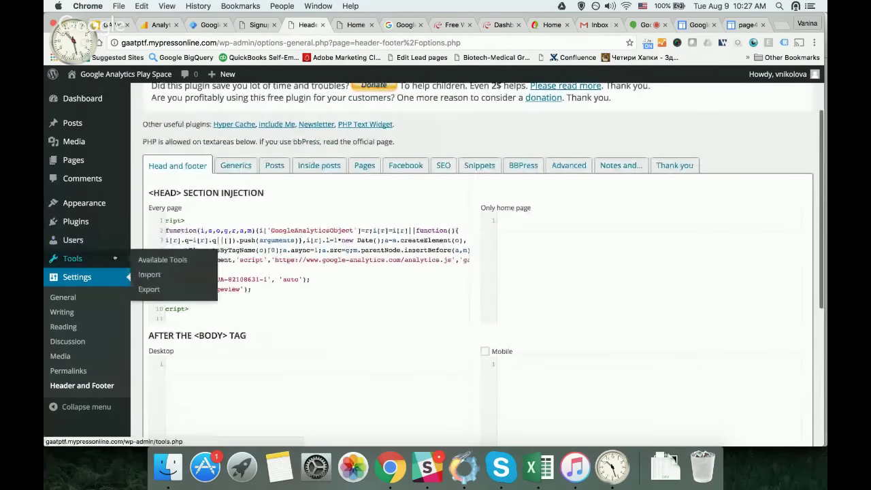
- Open the WordPress General Settings and locate the Google Tag Manager ID field
click(85, 279)
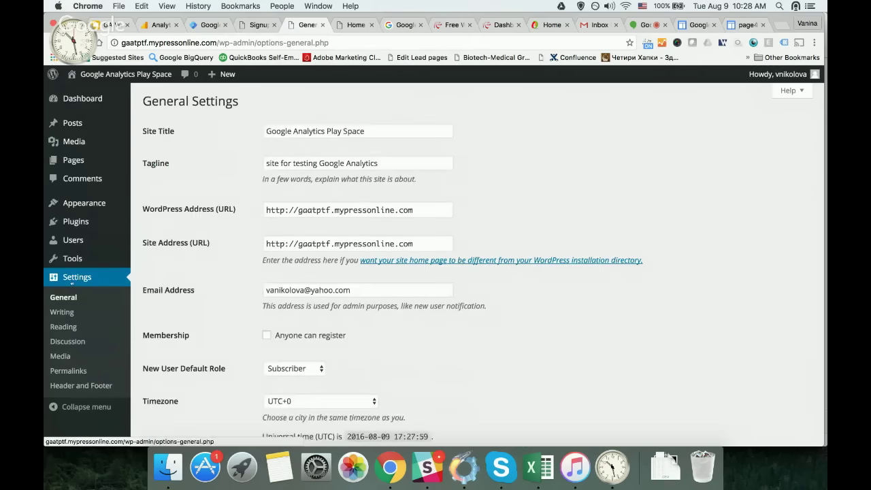
mouse_move(109, 225)
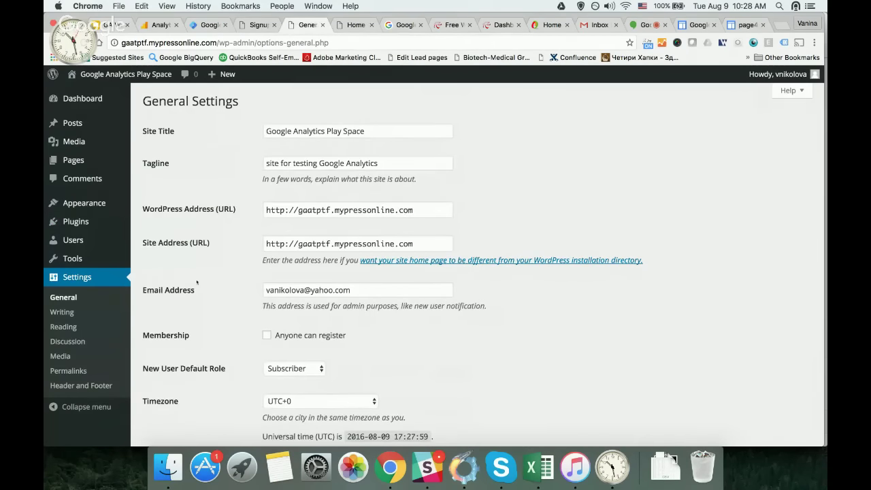
mouse_move(92, 266)
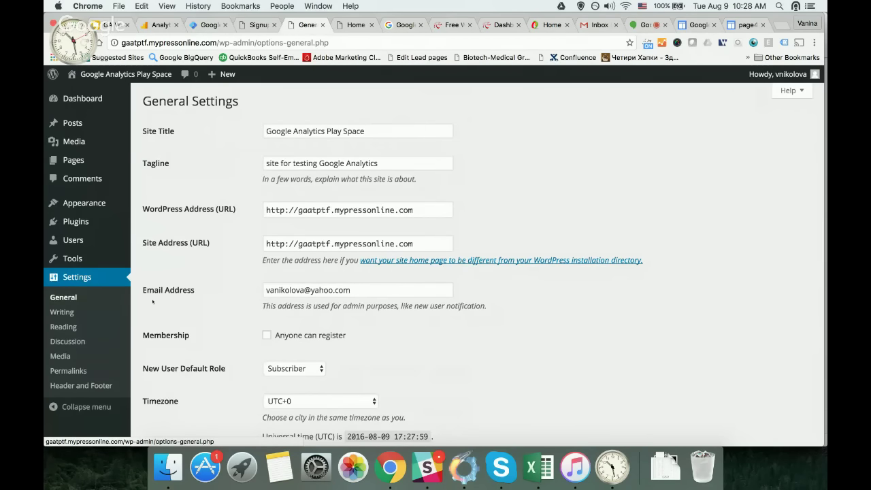
scroll(153, 301, down, 10)
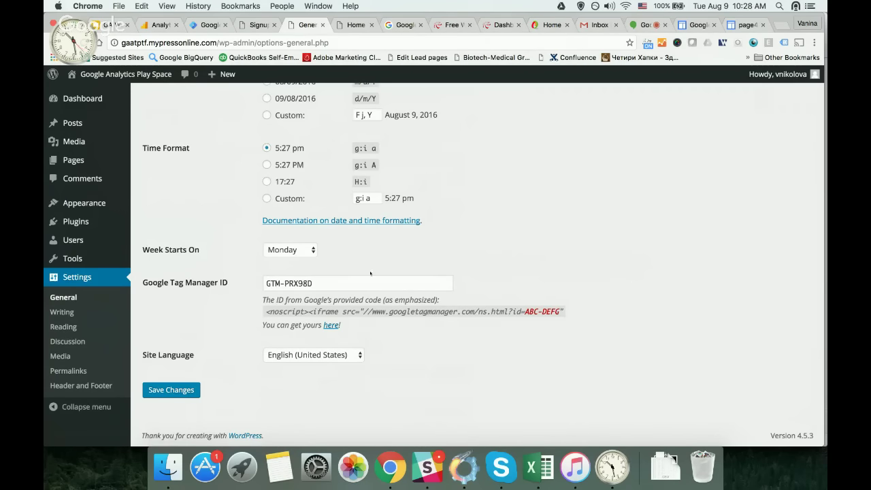
- Locate the container ID in the Install Google Tag Manager code of gaatptf_c, then return to the WordPress settings and the site's home page
drag(328, 284, 244, 275)
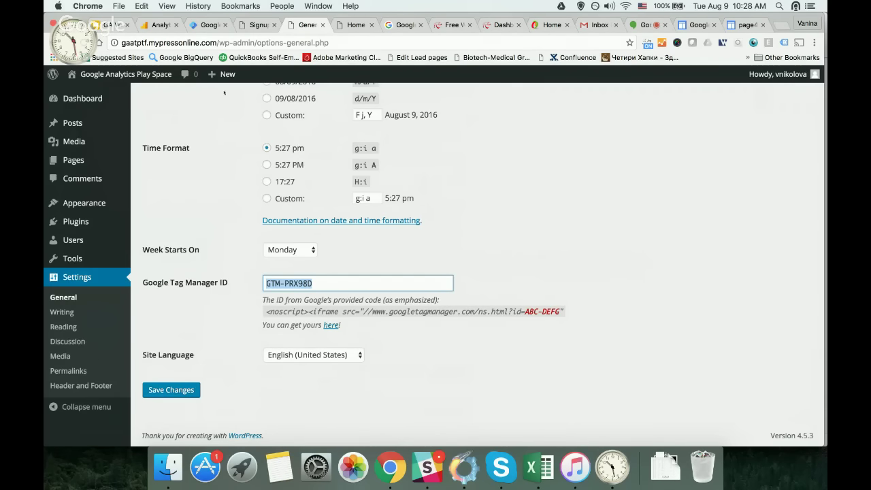
click(205, 26)
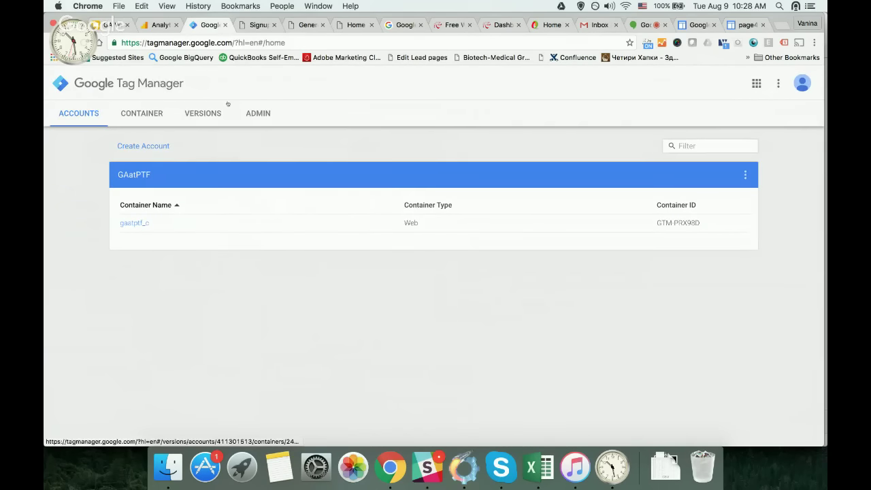
click(259, 114)
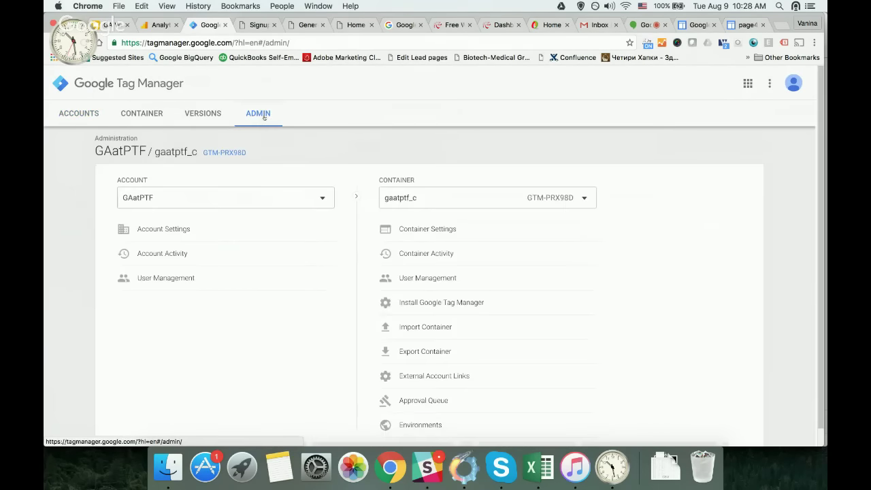
click(441, 303)
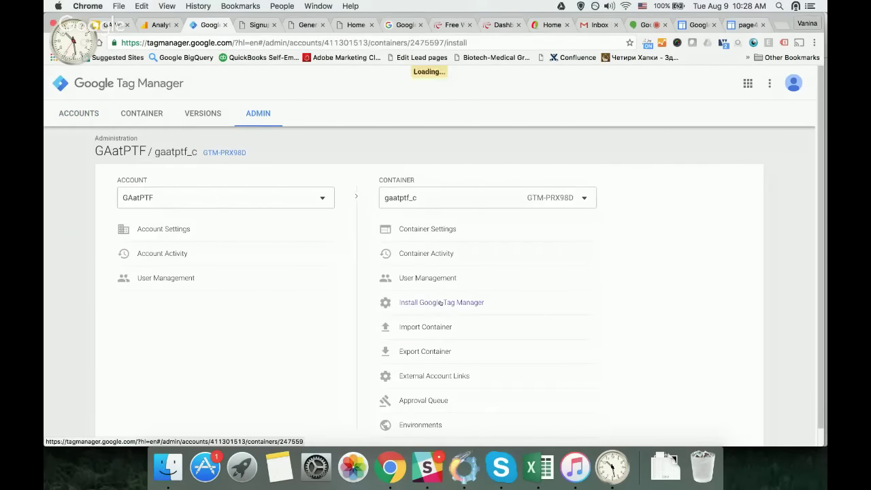
drag(417, 230, 373, 230)
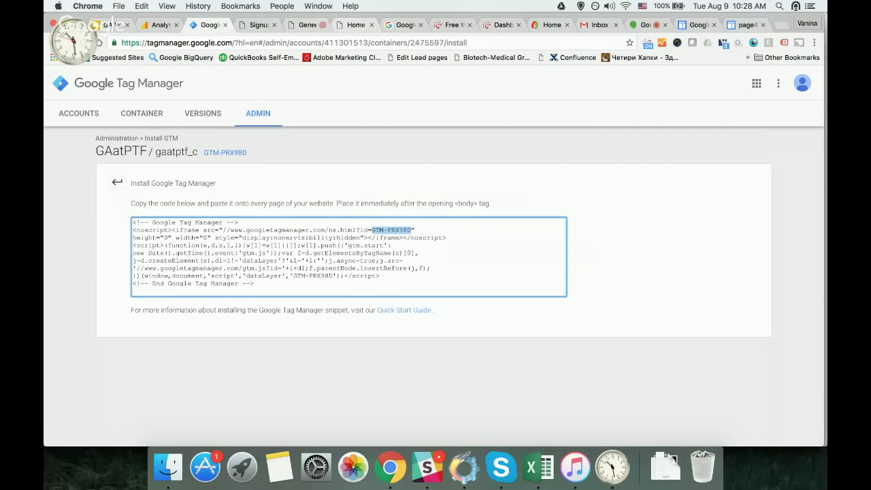
click(306, 25)
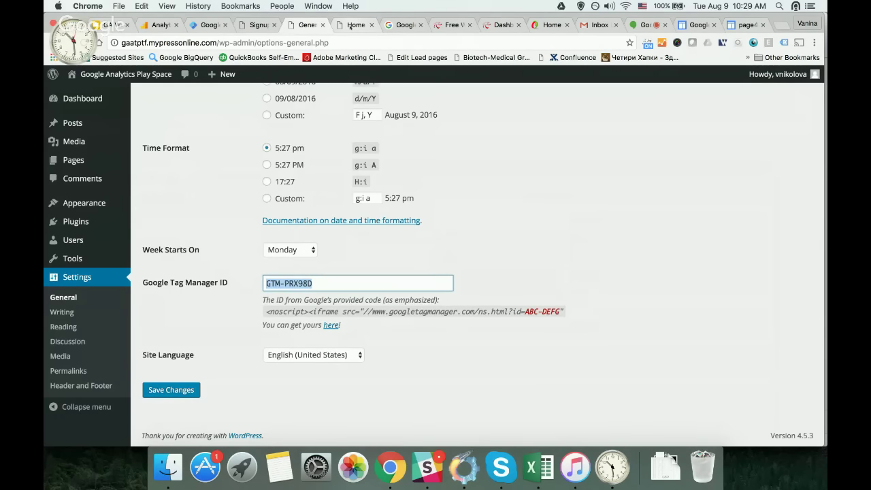
click(350, 25)
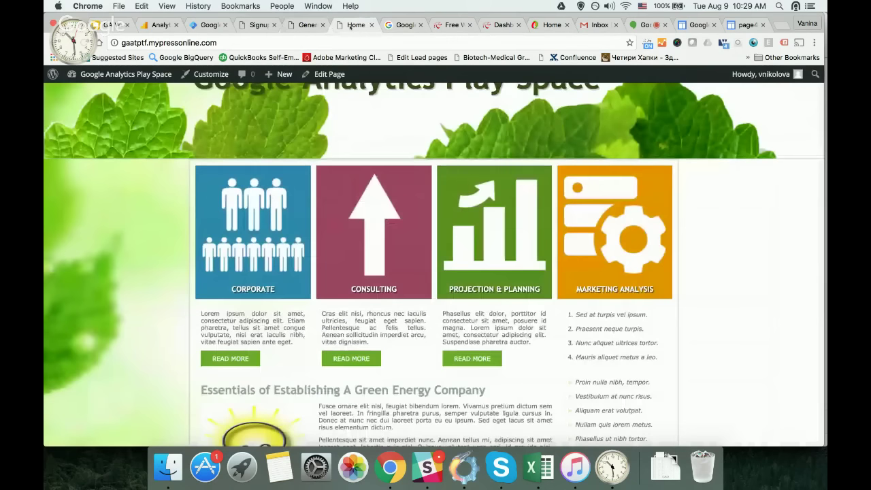
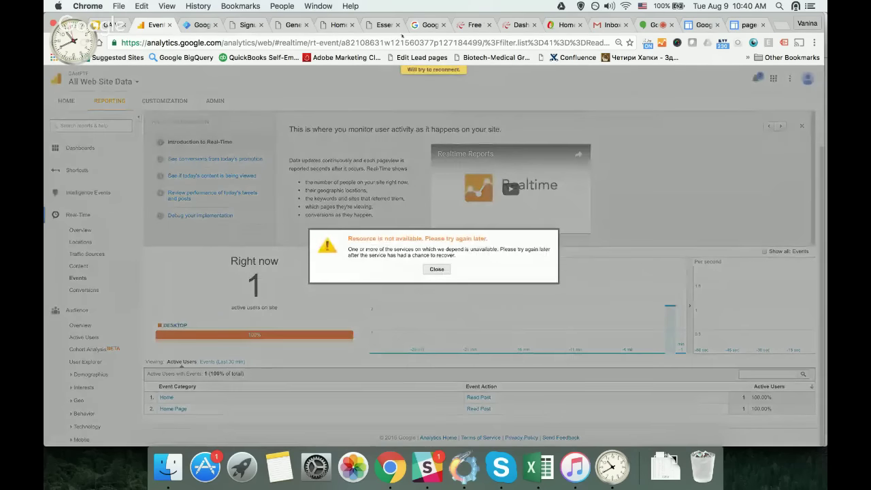
- Dismiss the Google Analytics error message, switch to the site's home page and shrink the Tag Manager preview pane
click(439, 270)
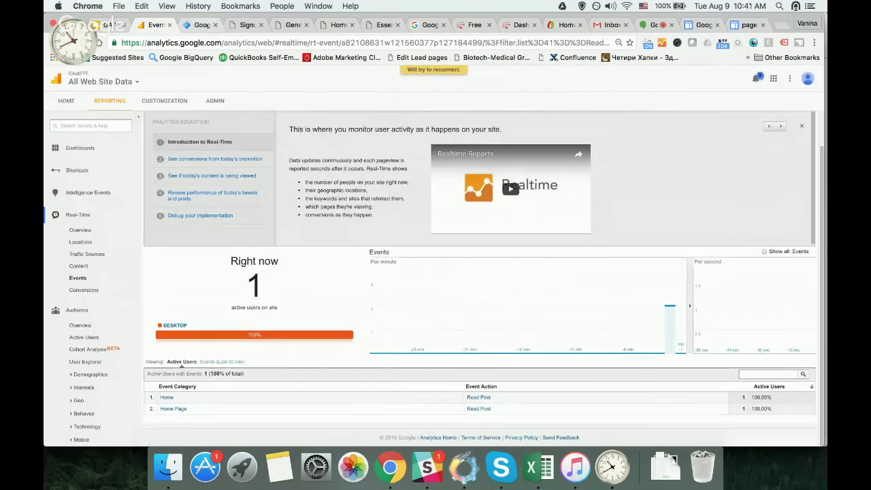
click(201, 24)
click(339, 25)
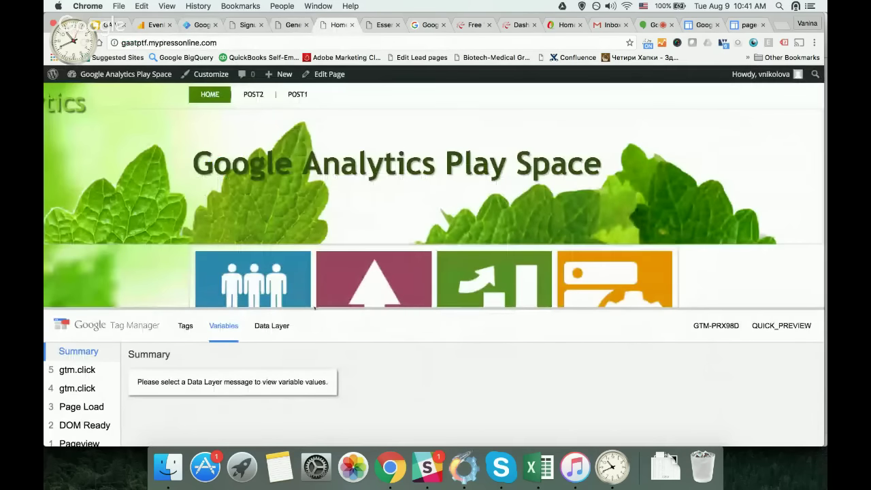
drag(315, 308, 319, 415)
scroll(402, 310, down, 5)
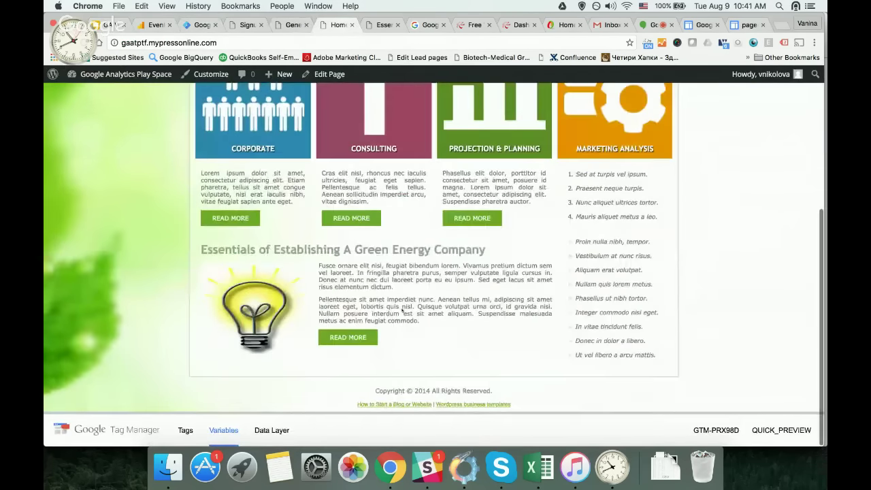
- Open the Read More links of Corporate, Consulting and Projection & Planning in new tabs, and close the post tabs
super+click(230, 219)
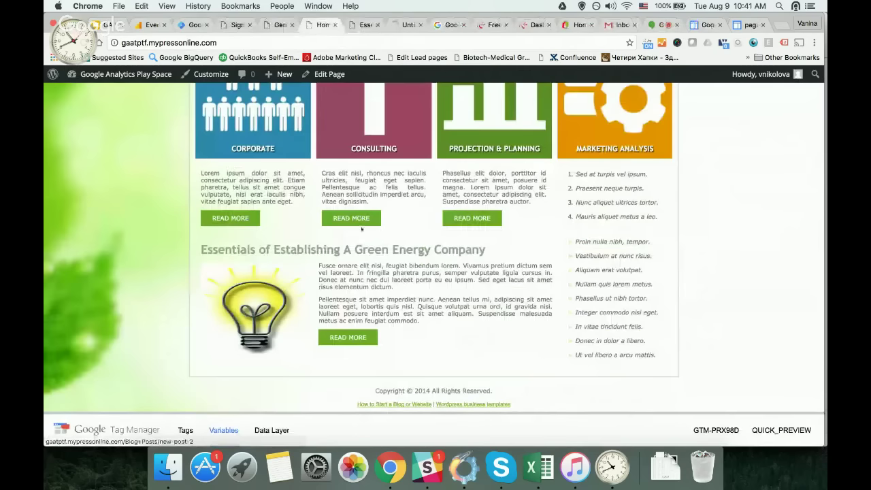
super+click(365, 221)
super+click(471, 218)
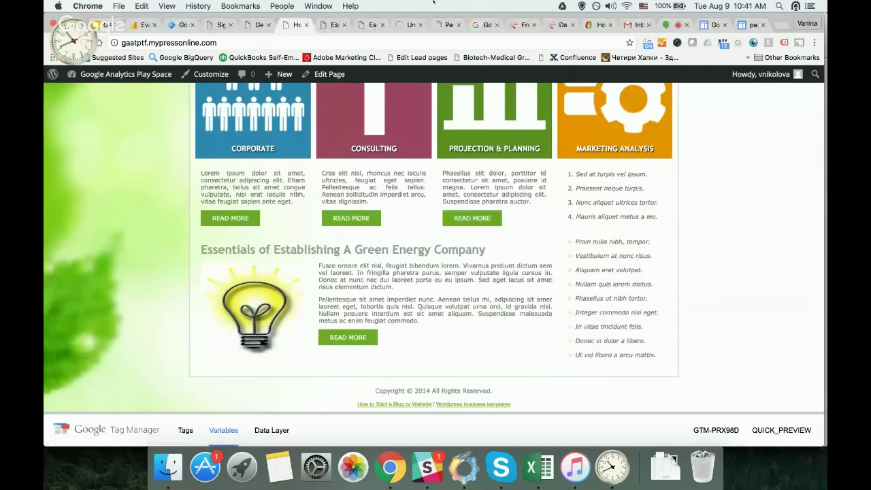
key(ctrl+Tab)
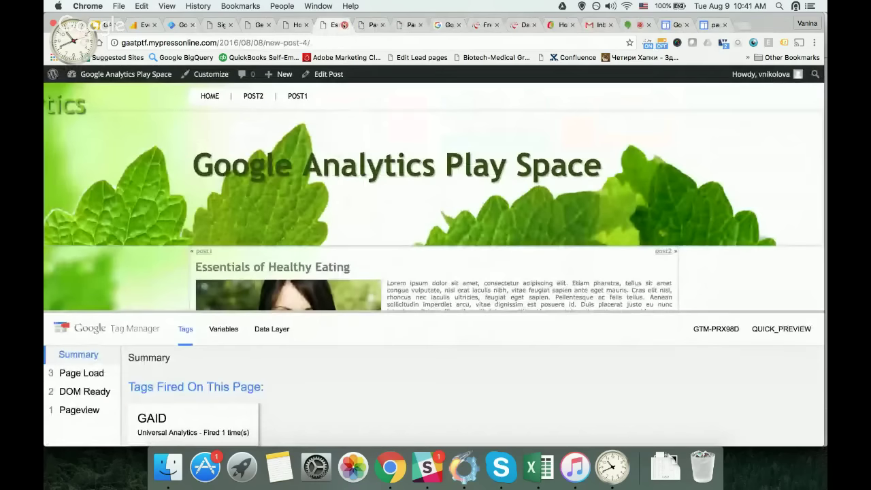
click(345, 24)
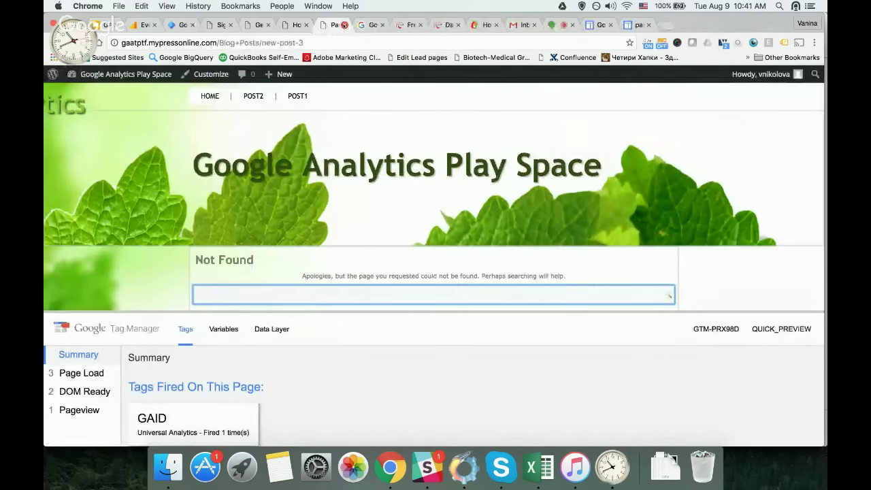
click(344, 24)
- Switch to Google Analytics, dismiss the error message and review the Real-Time Overview and Events reports
key(super+2)
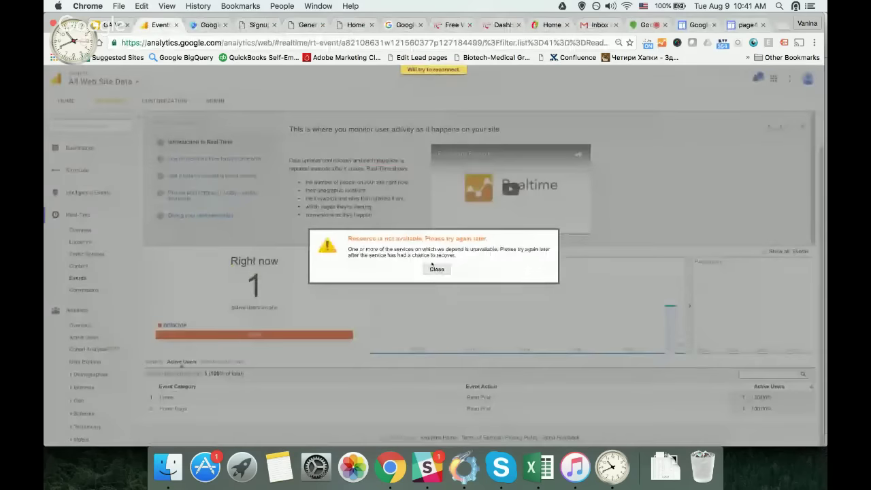
click(435, 268)
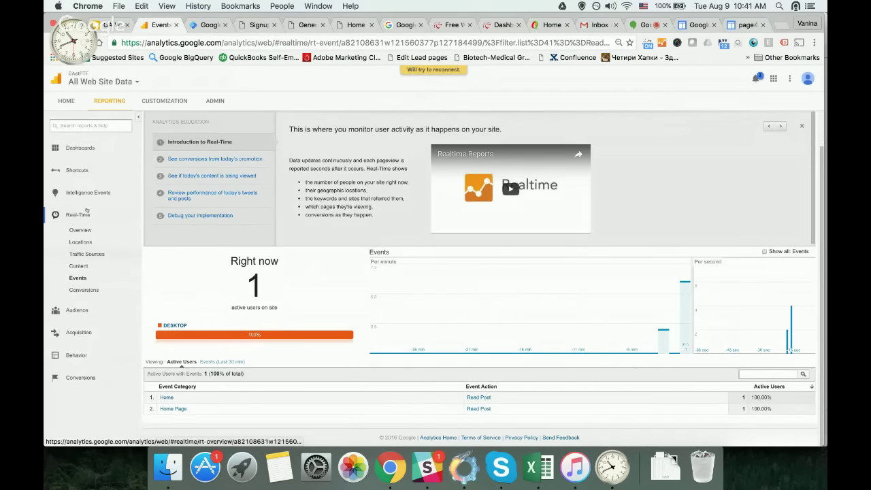
click(81, 230)
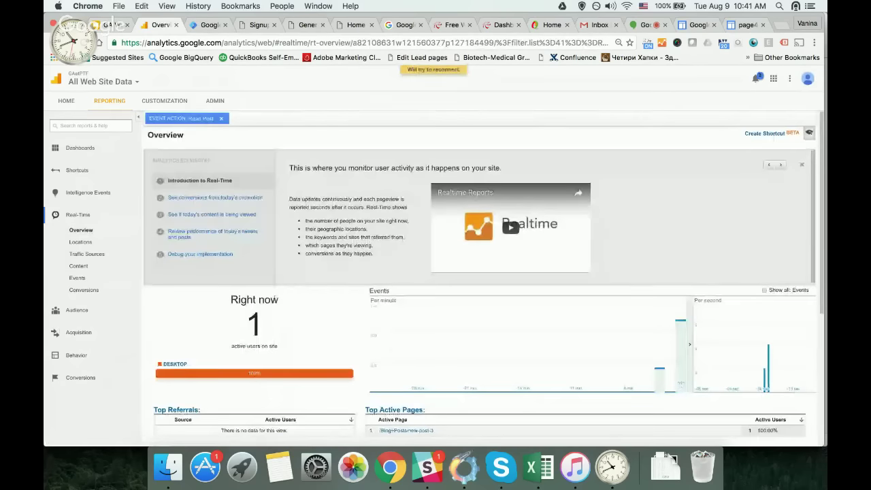
scroll(469, 326, down, 4)
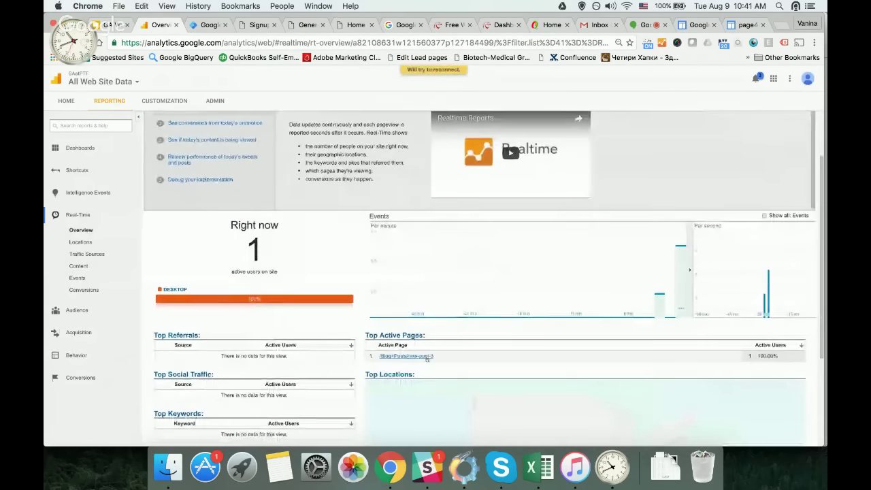
scroll(437, 358, down, 2)
scroll(438, 358, down, 2)
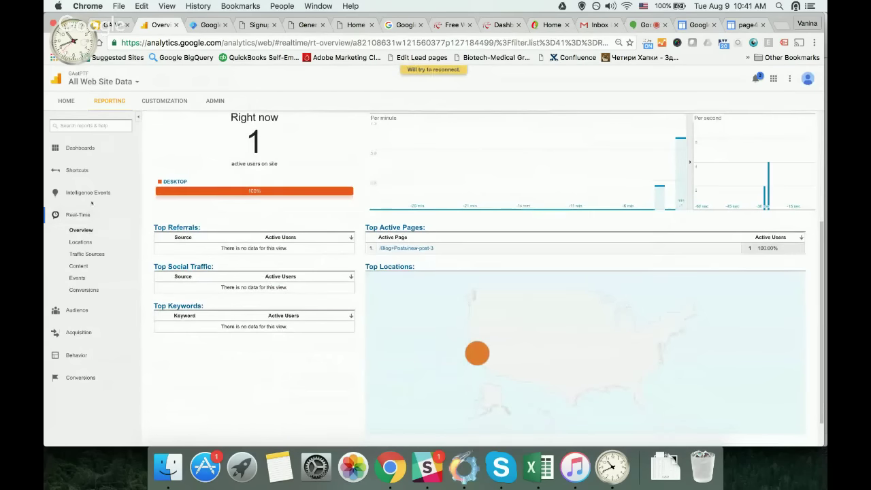
click(76, 277)
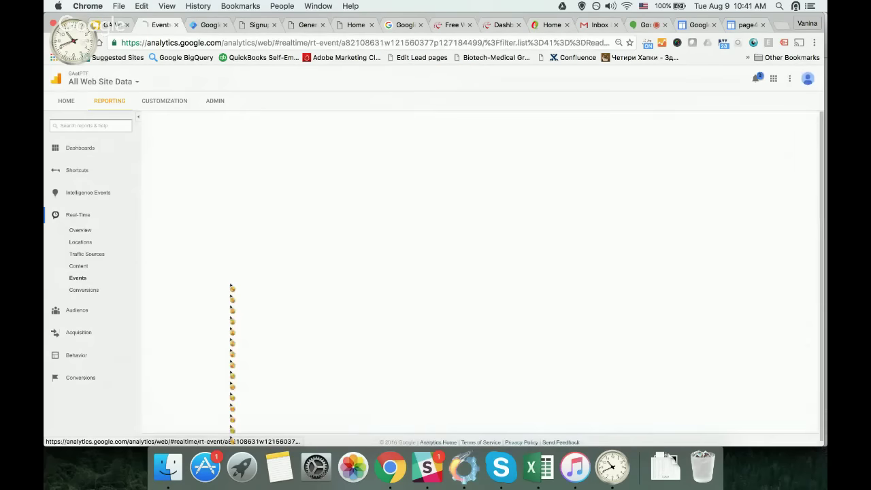
scroll(230, 285, down, 2)
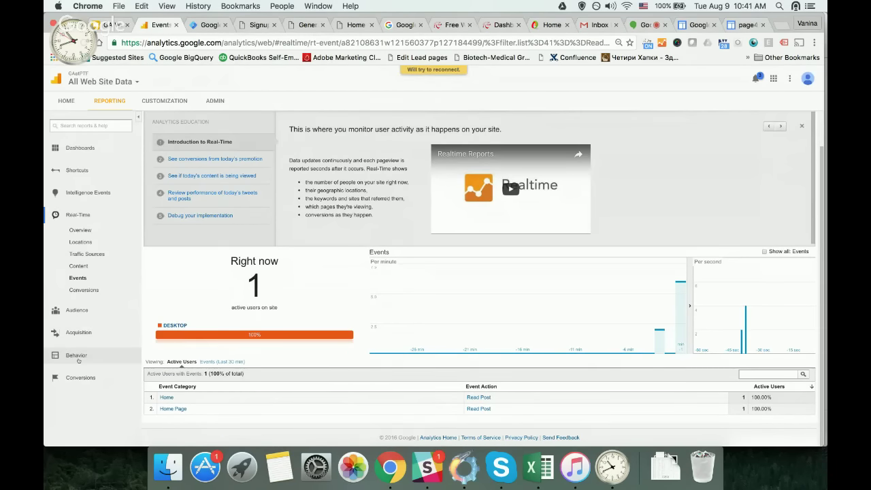
- Open the Top Events report under Behavior and examine its event category table
click(77, 355)
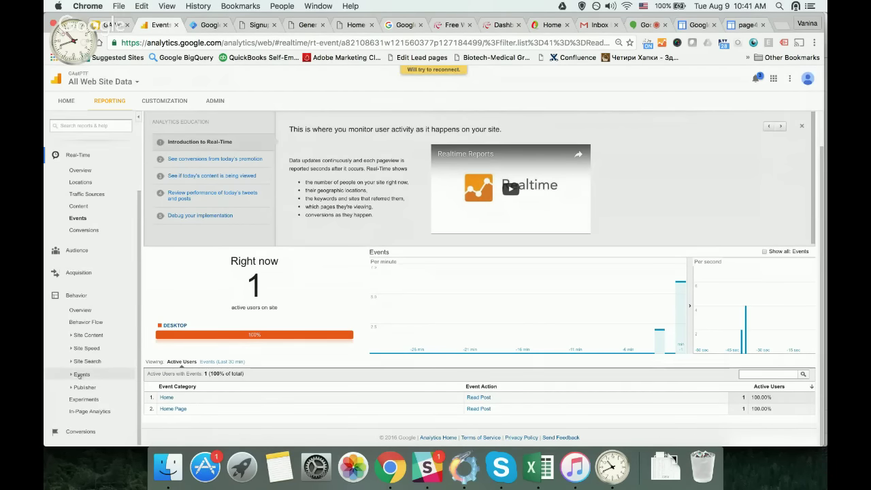
click(82, 375)
click(91, 399)
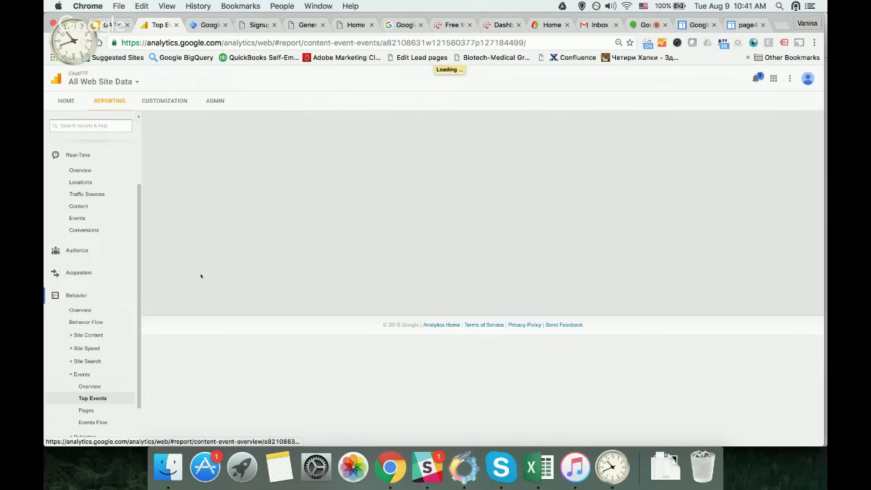
scroll(273, 239, down, 3)
scroll(273, 239, down, 5)
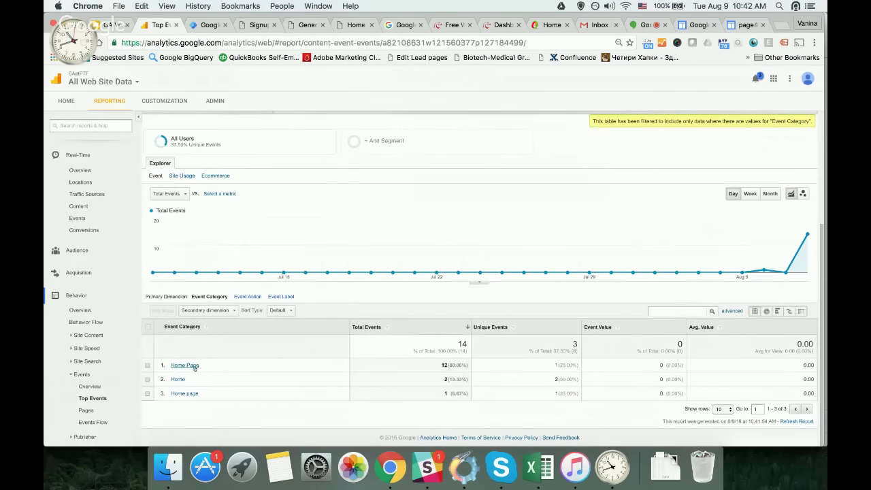
scroll(195, 368, down, 1)
- Drill down into the Home Page event category and its Read Post action to examine the event labels
click(185, 366)
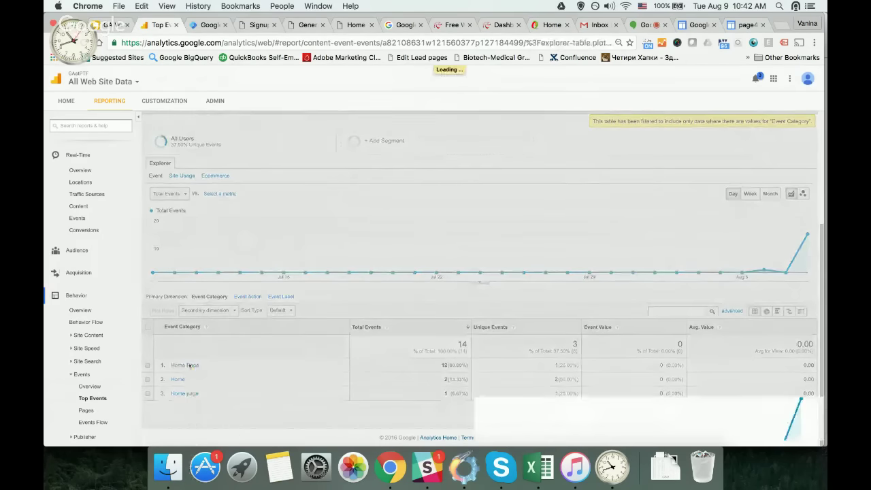
scroll(186, 361, down, 5)
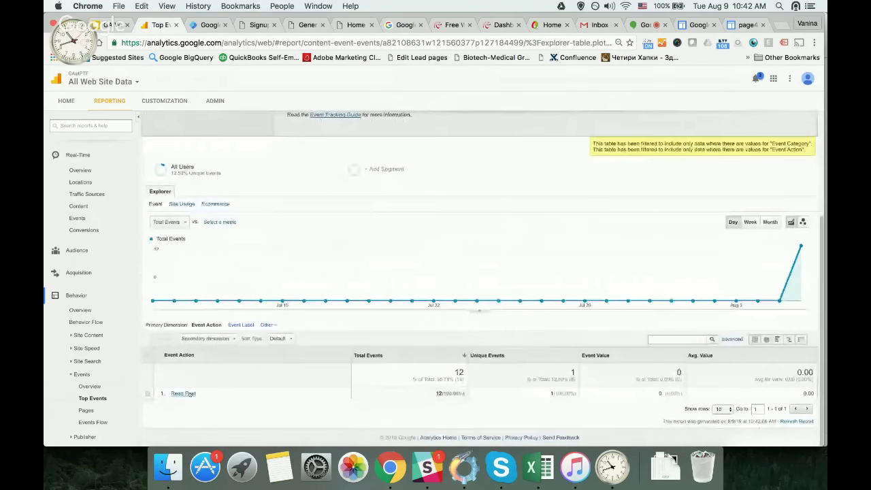
click(183, 393)
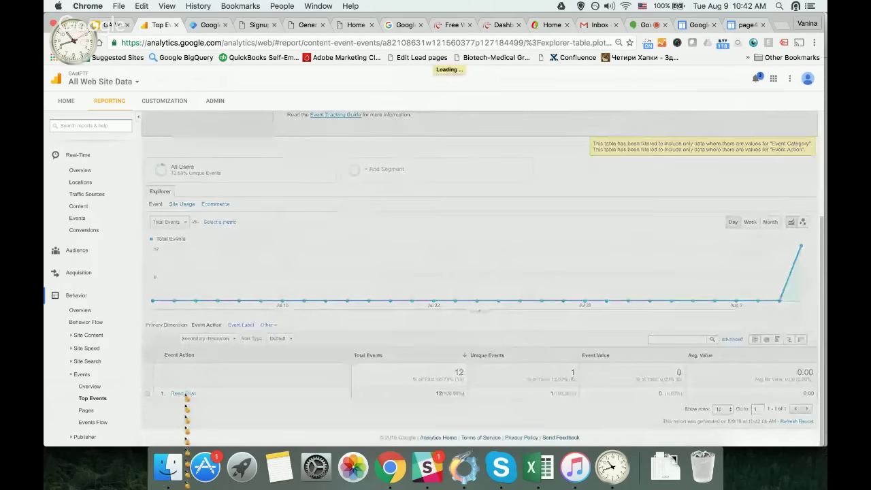
scroll(272, 373, down, 5)
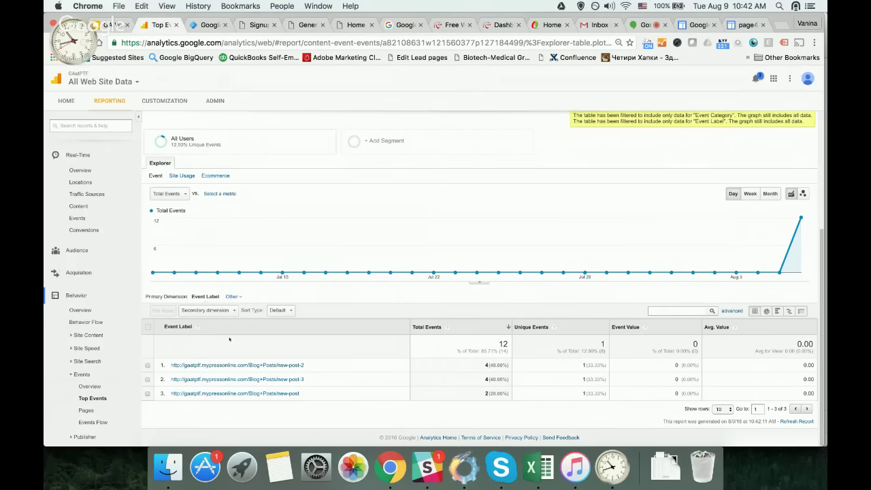
mouse_move(235, 133)
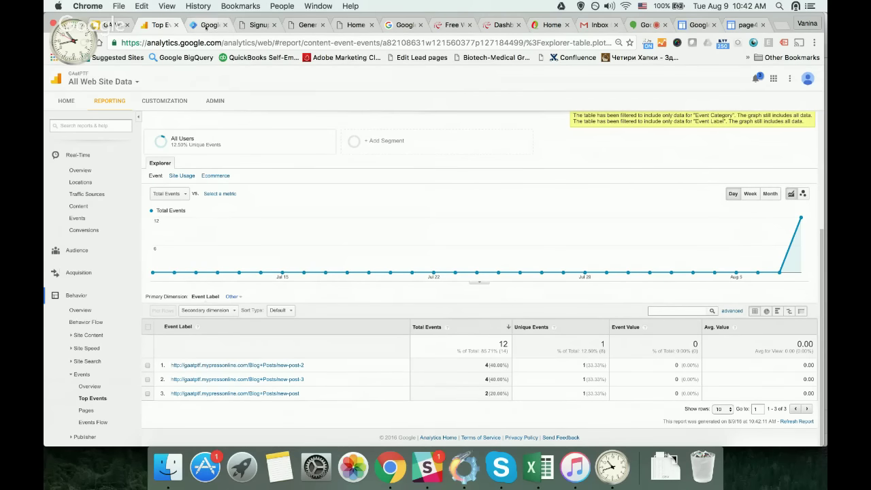
- Open post1 on the Google Analytics Play Space site and view its Reply and Post Comment options
click(359, 20)
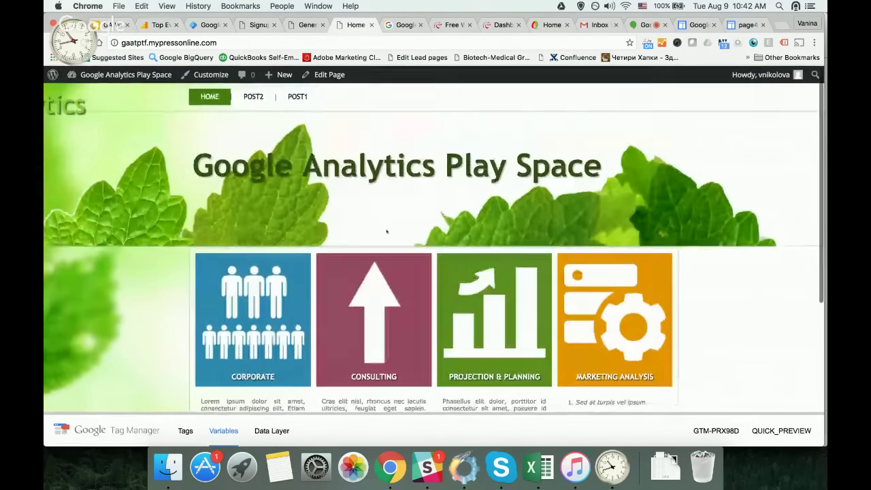
click(297, 95)
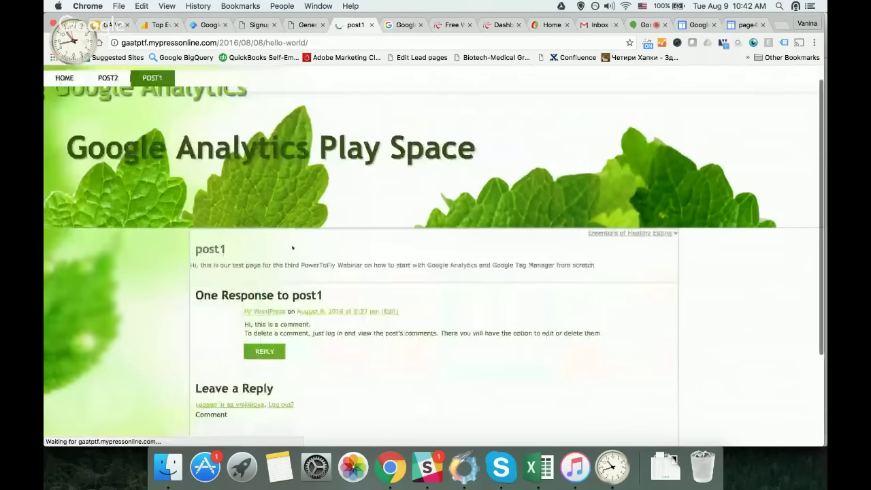
scroll(292, 247, down, 2)
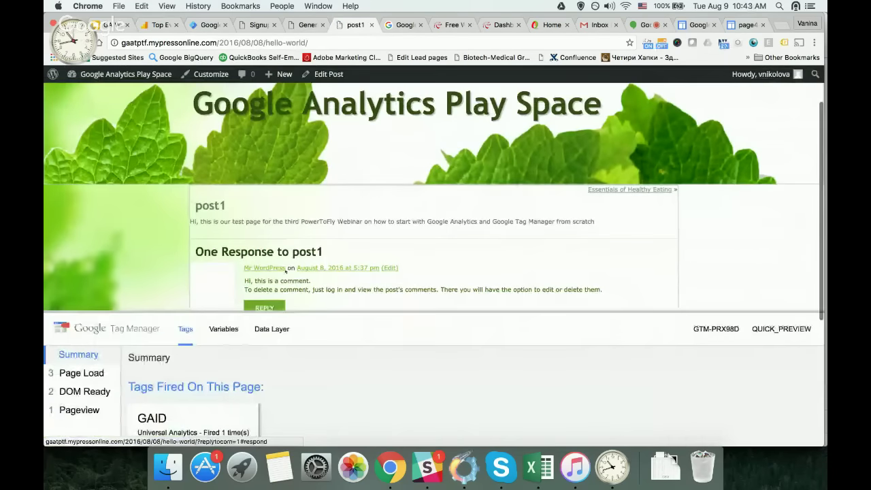
scroll(266, 243, down, 1)
scroll(267, 243, down, 4)
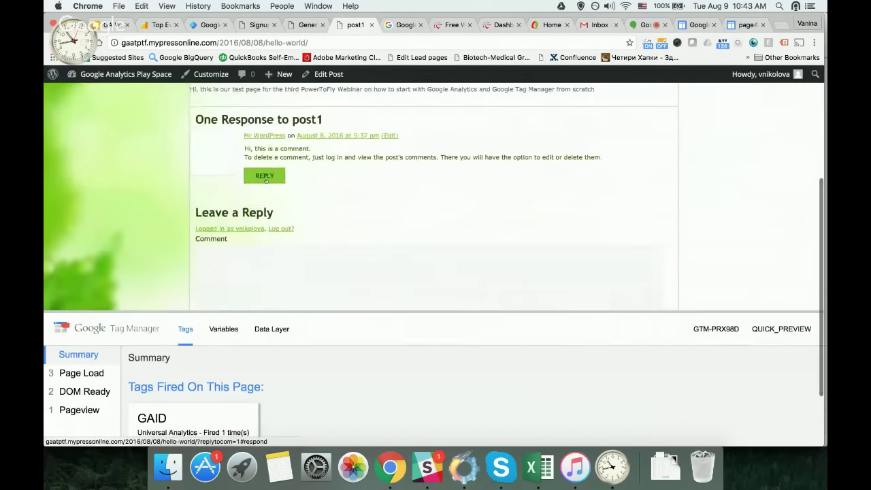
scroll(247, 203, down, 2)
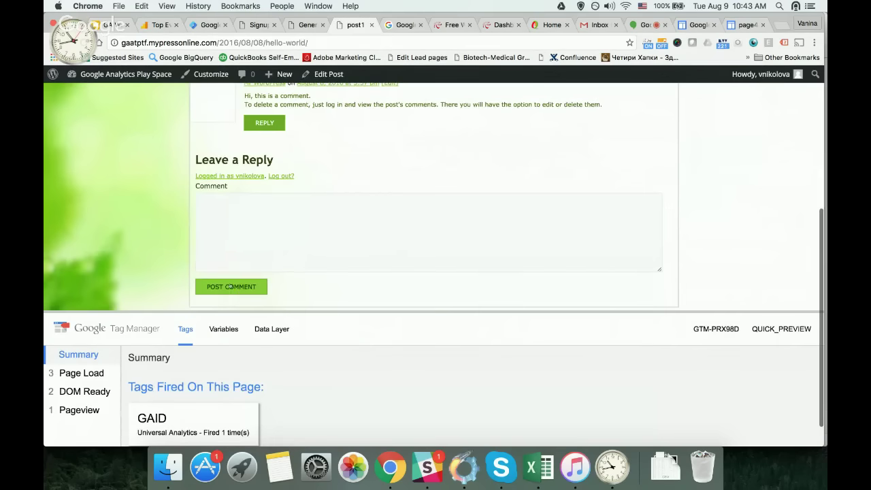
- Examine the post1 page's comment form and post content, and close the page
click(240, 208)
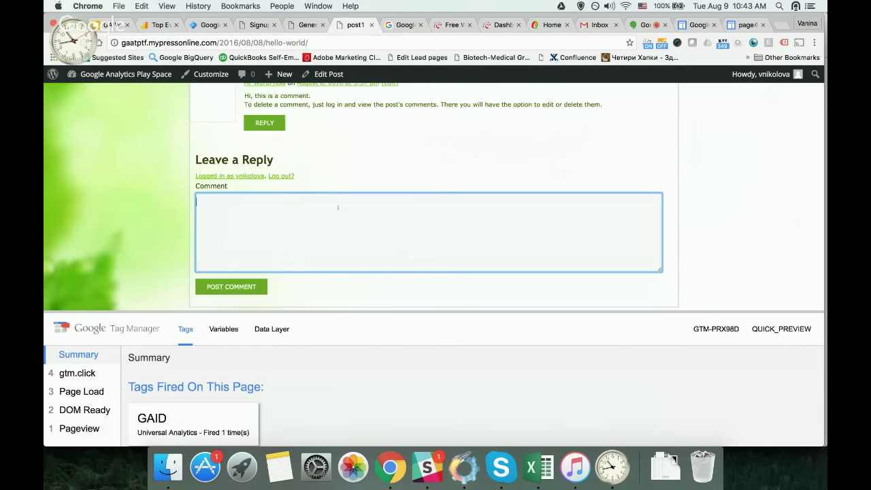
scroll(329, 219, down, 1)
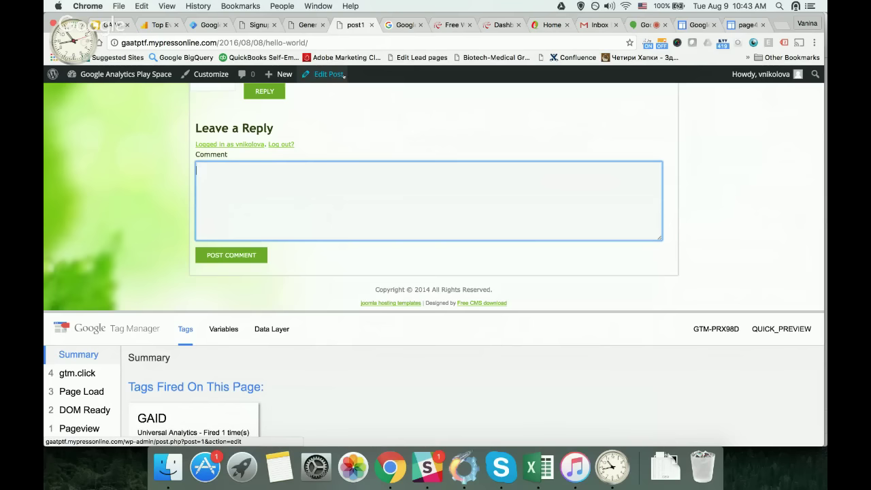
scroll(339, 108, up, 5)
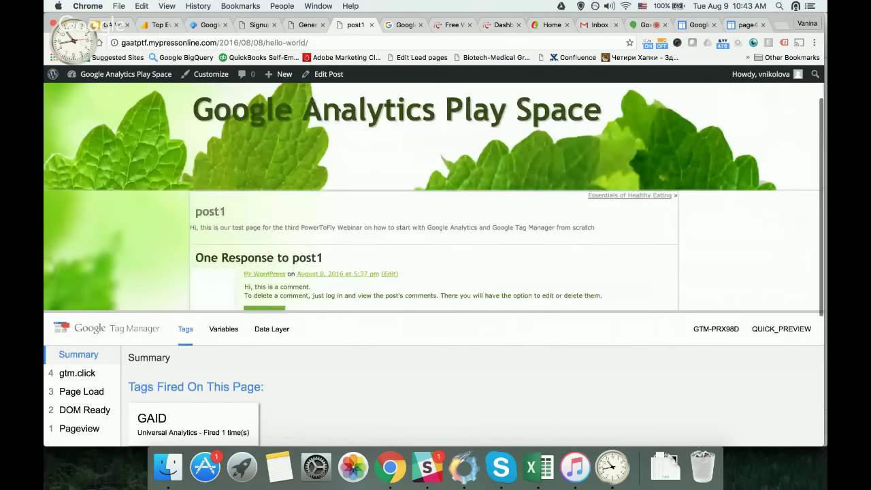
scroll(338, 112, up, 1)
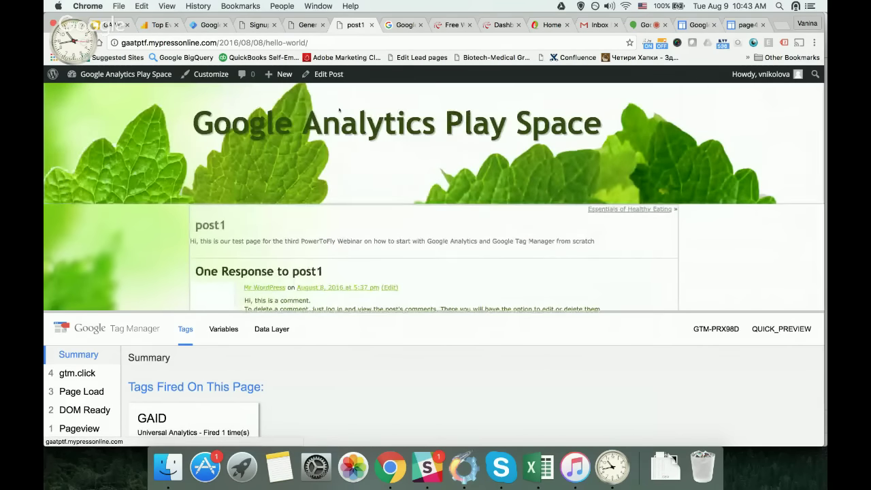
scroll(340, 110, down, 5)
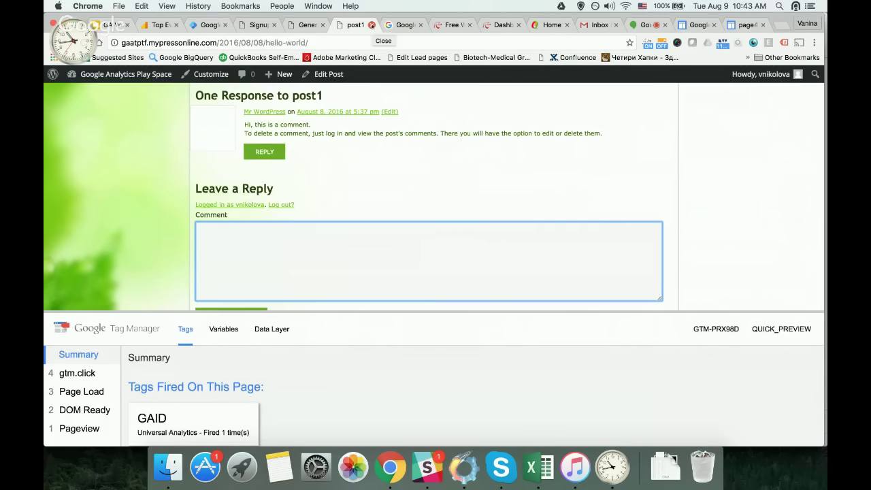
click(372, 24)
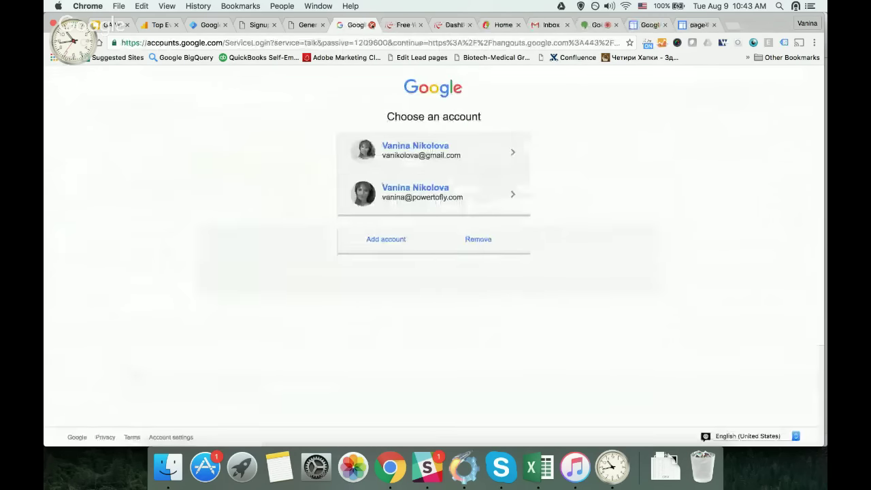
- Show the "Your own site with Google Analytics and Google Tag Manager" slide and view the 000webhost home page and member panel
click(328, 26)
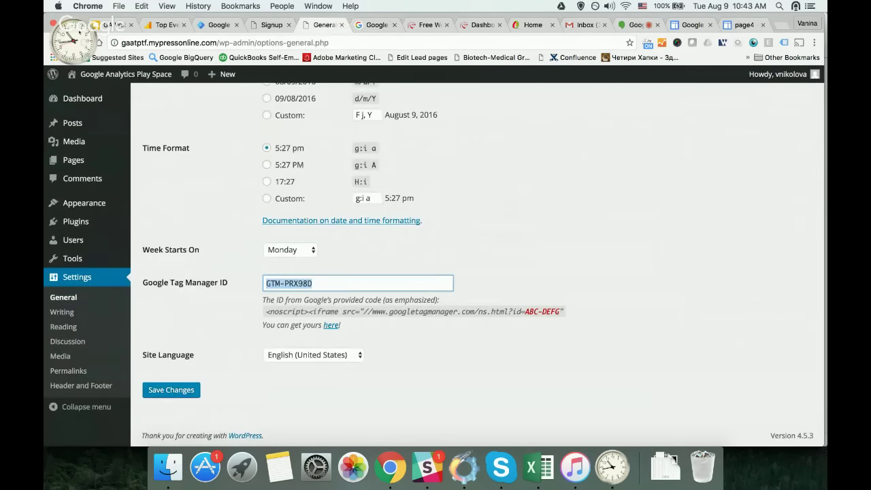
click(108, 25)
scroll(124, 385, down, 2)
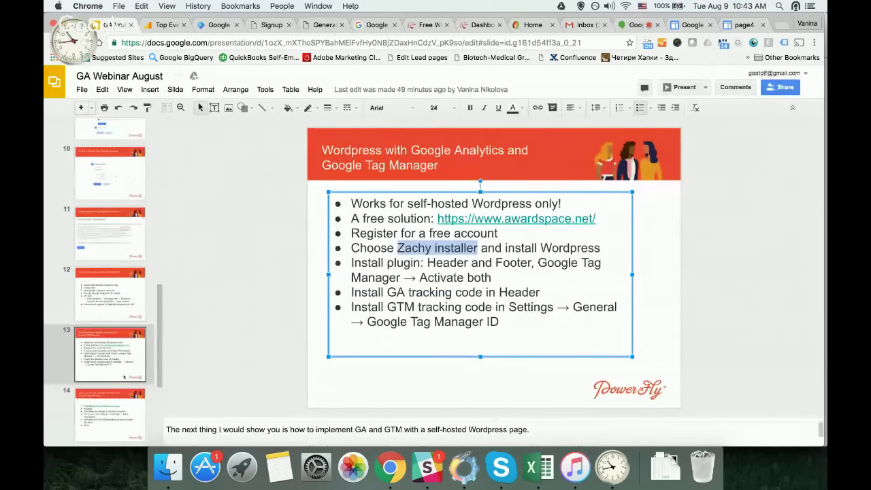
click(126, 393)
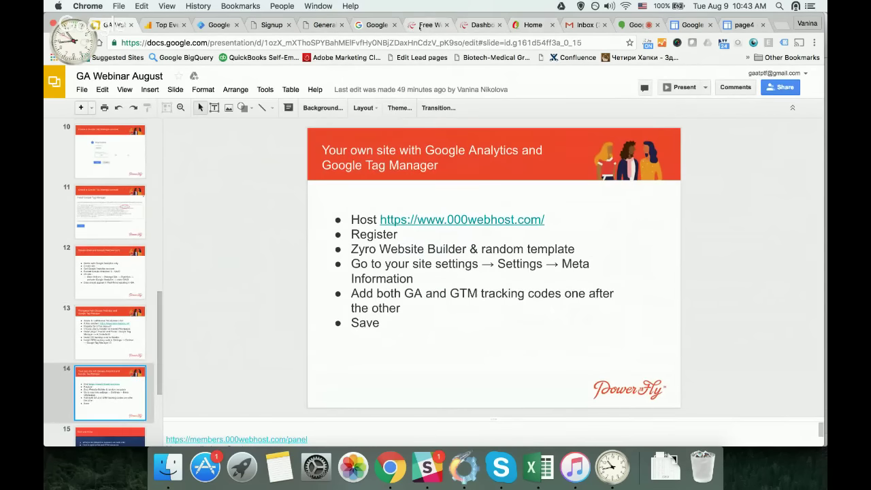
click(427, 25)
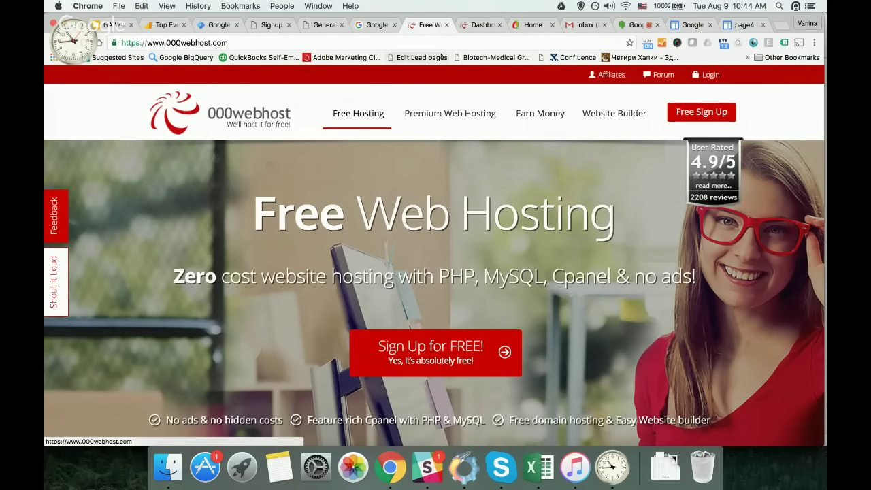
click(483, 25)
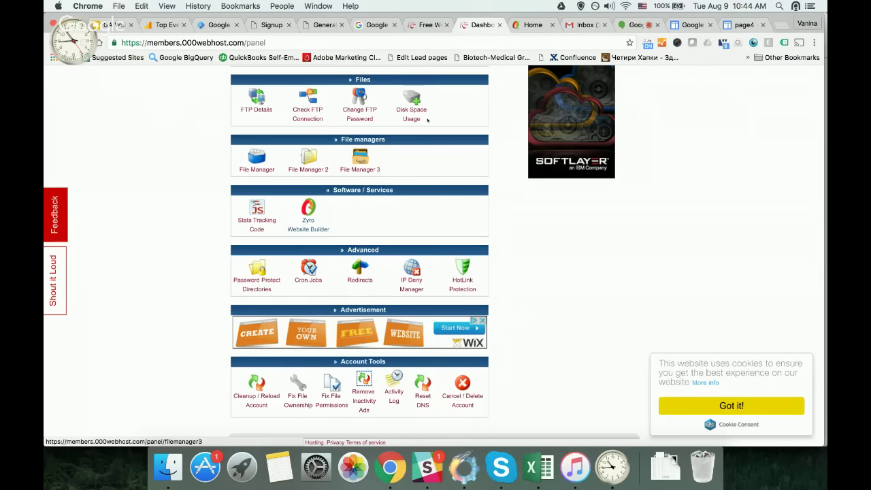
- Examine the published Zyro test page, including its spreadsheet link, social channel buttons and Twitter feed
click(528, 25)
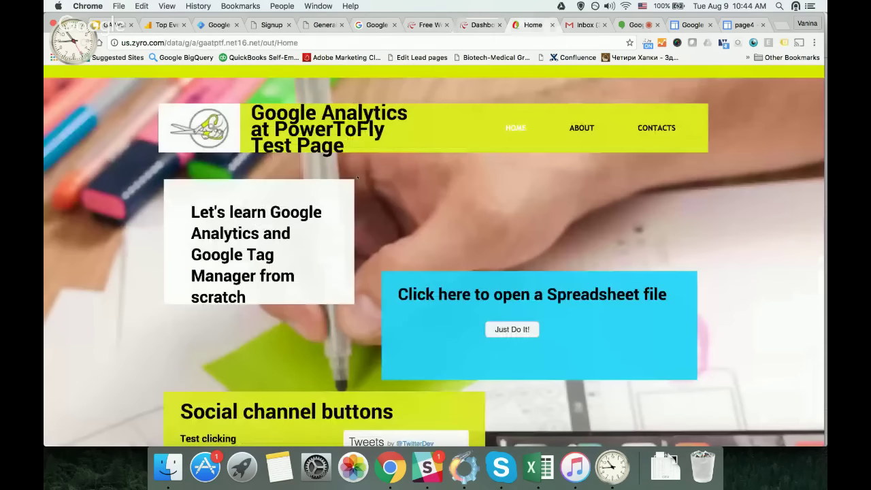
scroll(448, 140, down, 2)
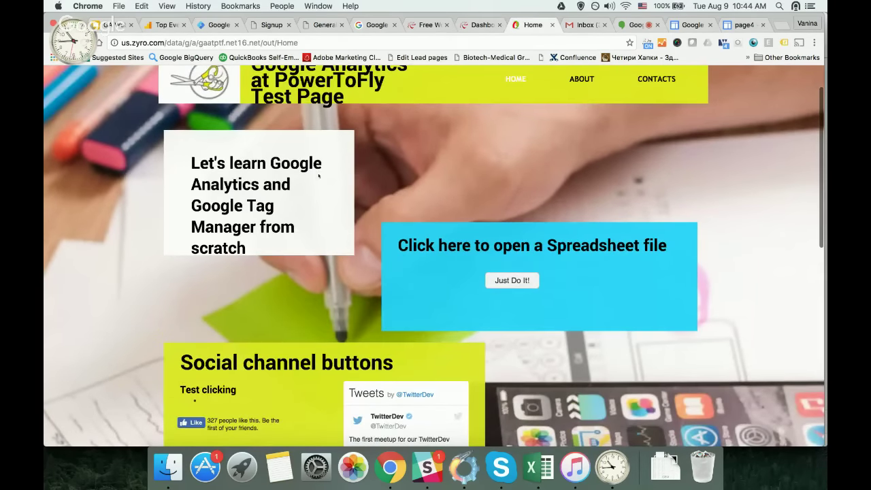
scroll(323, 178, down, 1)
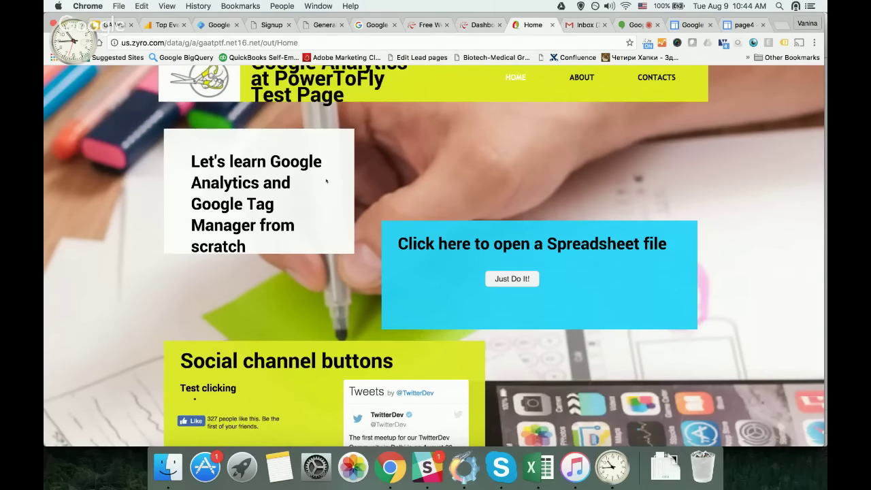
scroll(326, 181, down, 3)
scroll(326, 181, up, 4)
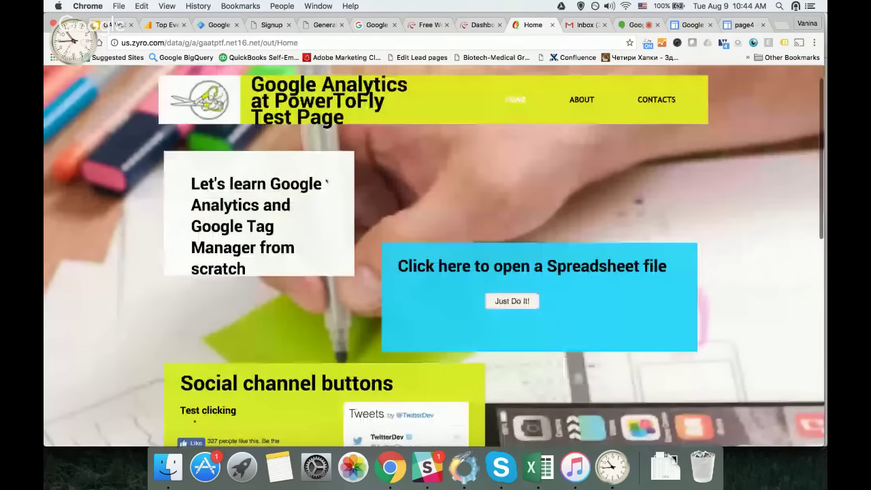
scroll(325, 181, down, 1)
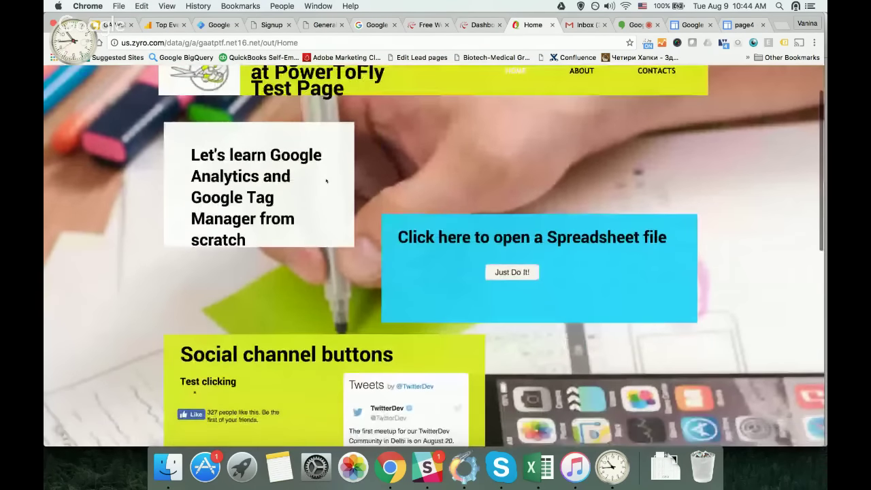
scroll(326, 181, down, 3)
scroll(326, 181, down, 4)
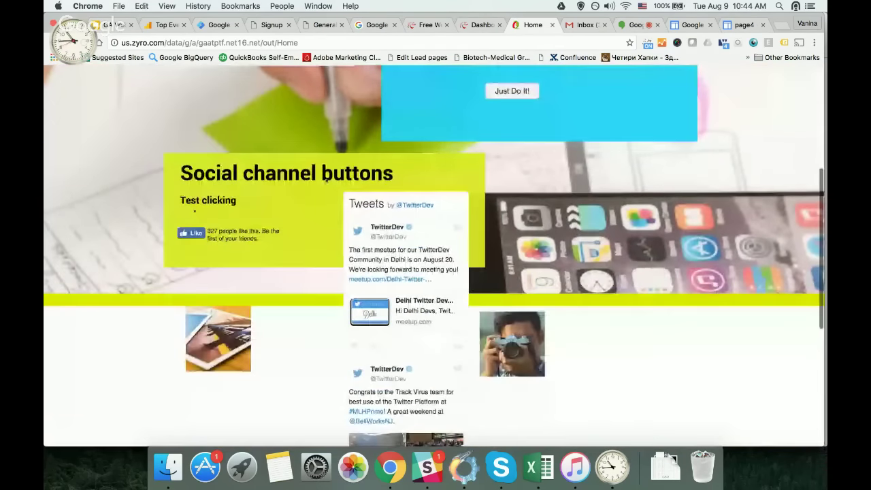
scroll(326, 181, up, 6)
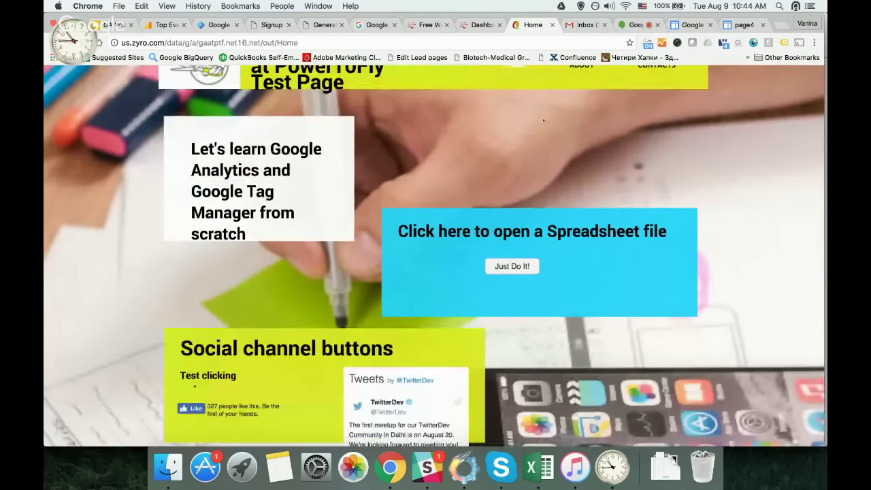
scroll(545, 129, up, 2)
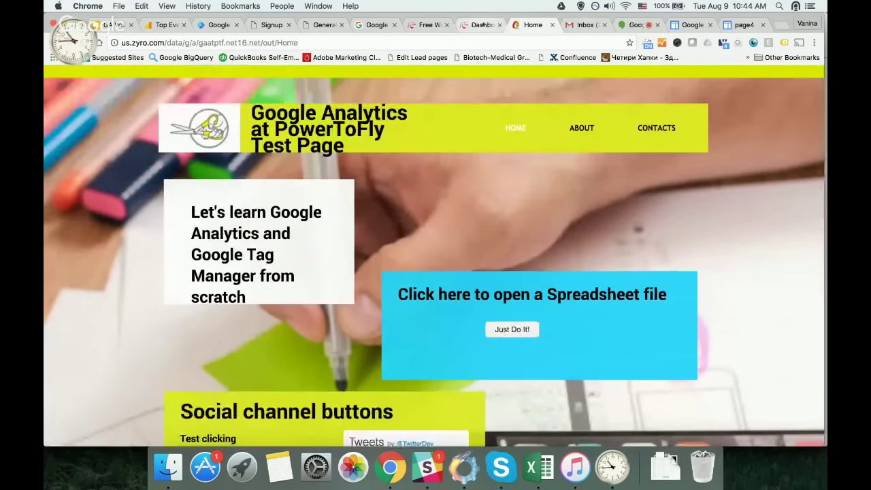
- Return to the 000webhost member panel and open the site in the Zyro Website Builder
click(481, 24)
scroll(520, 124, up, 10)
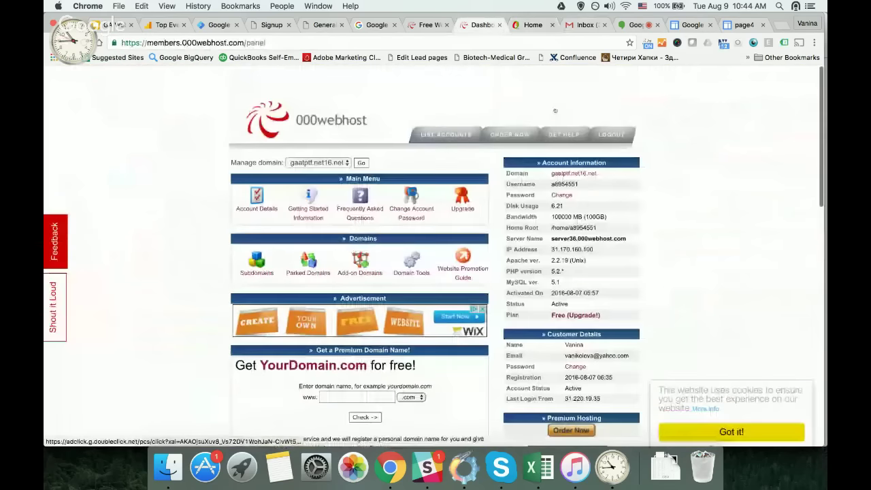
scroll(520, 124, down, 10)
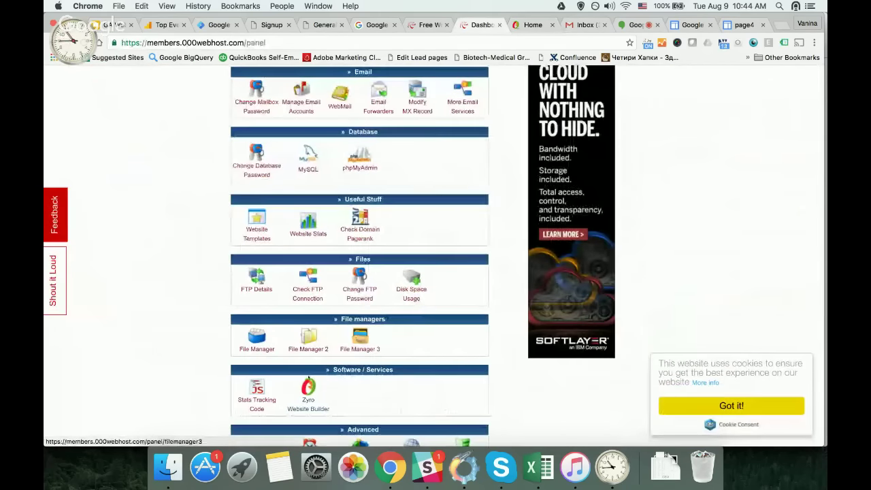
click(316, 383)
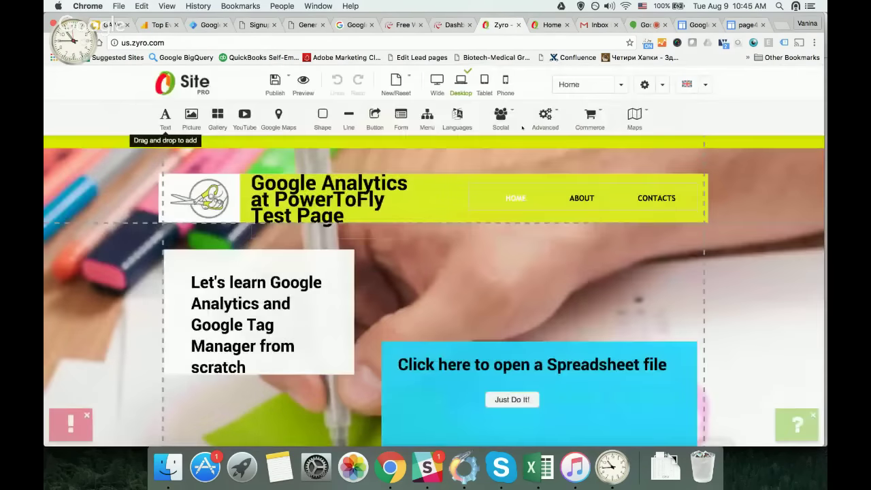
- Examine the Google Analytics and Tag Manager codes in the site settings' meta tags, and close the settings without applying
click(644, 85)
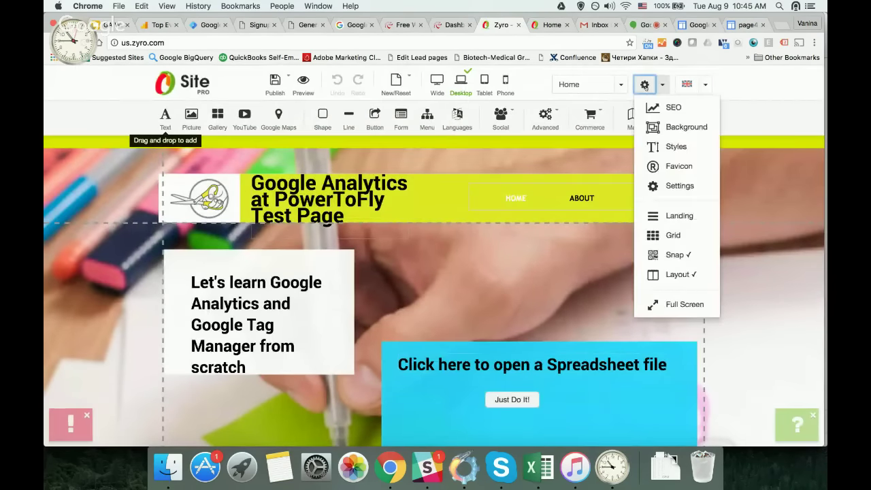
click(668, 185)
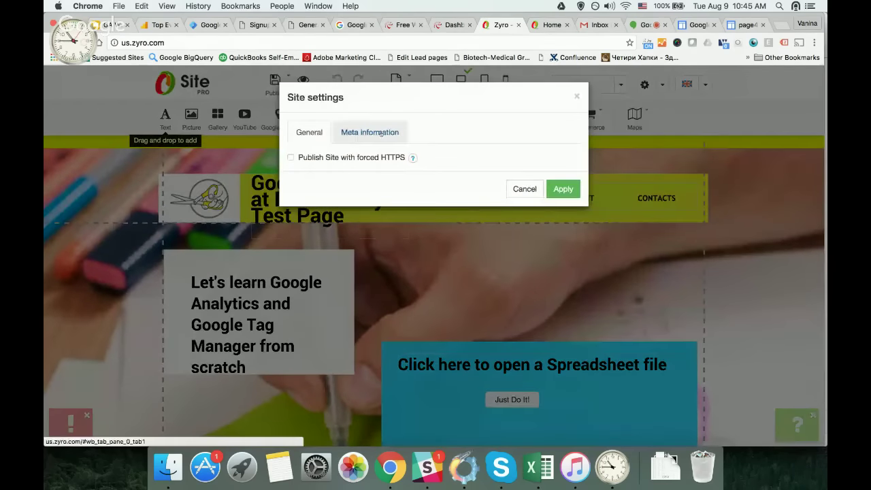
click(381, 133)
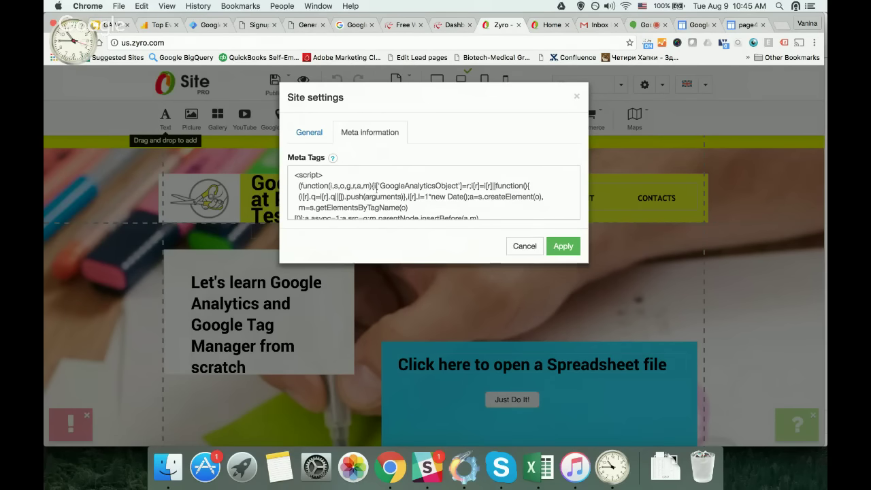
scroll(364, 187, down, 1)
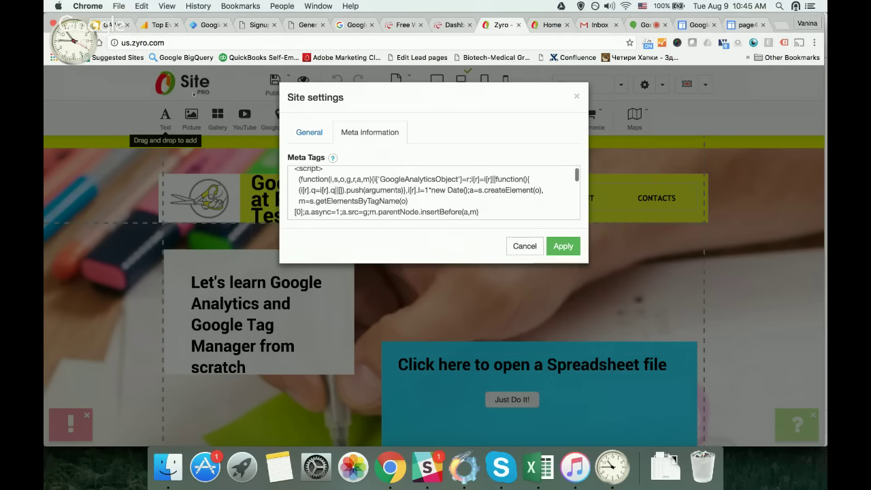
scroll(313, 184, down, 3)
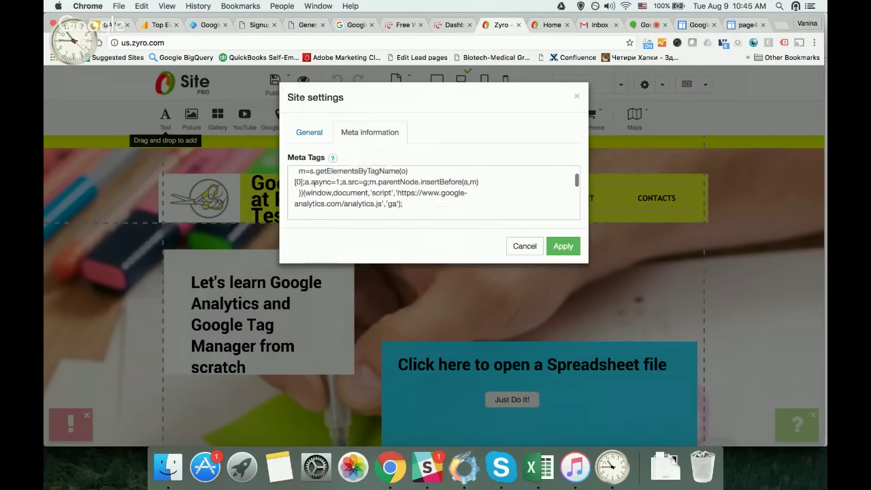
scroll(407, 193, down, 4)
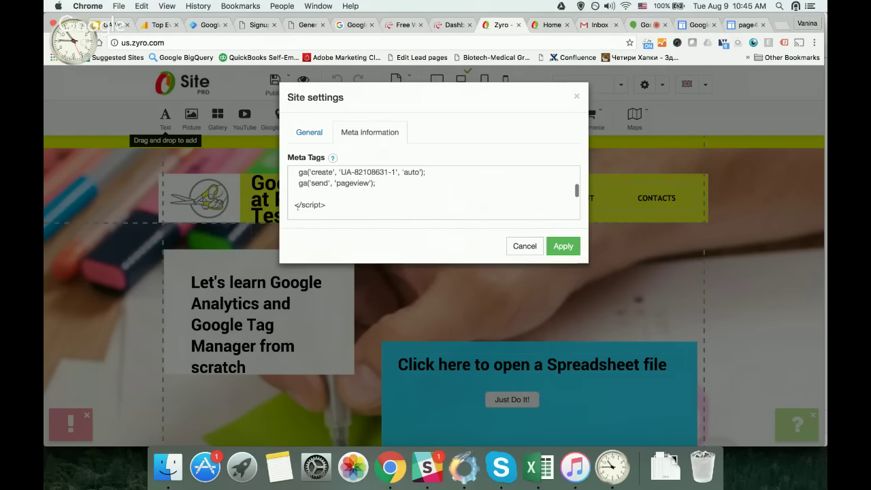
scroll(330, 205, down, 3)
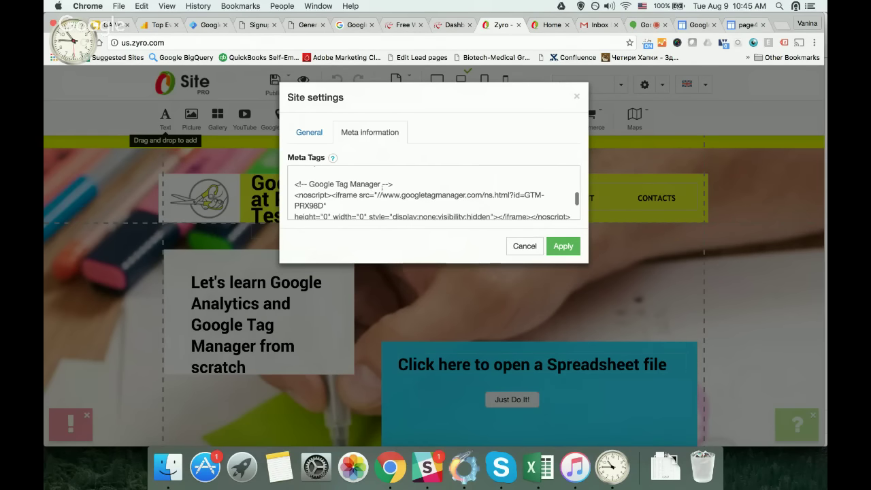
scroll(385, 185, down, 3)
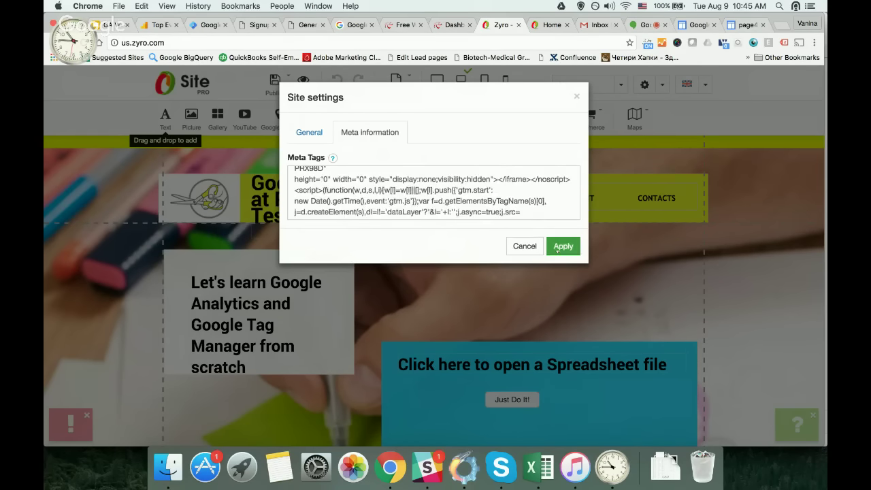
click(577, 96)
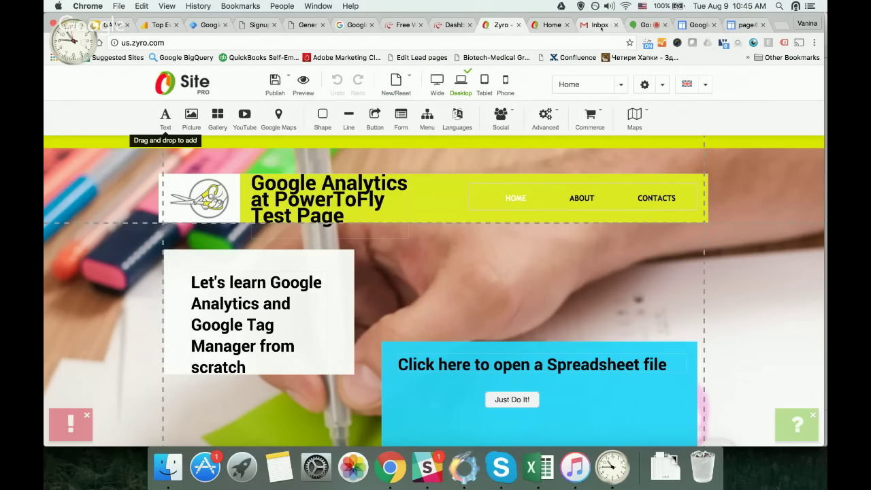
- Return to the published Zyro test page and view its "Just Do It!" spreadsheet button and social channel section
click(601, 26)
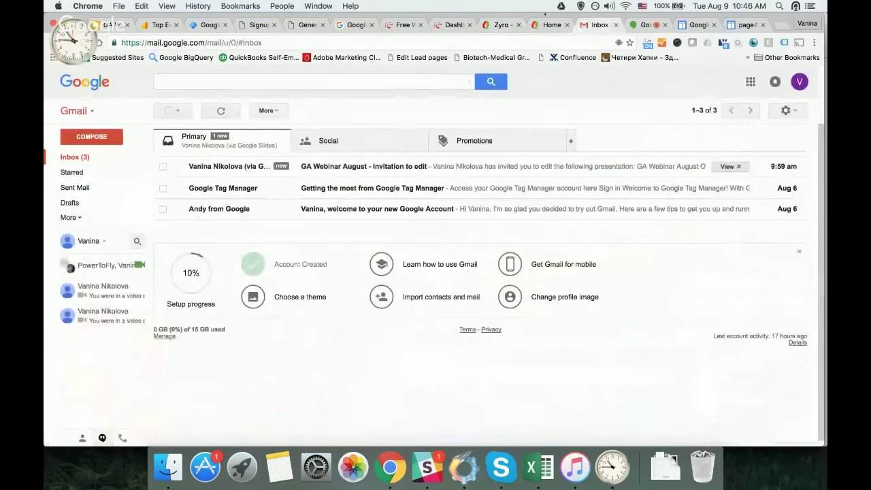
click(550, 24)
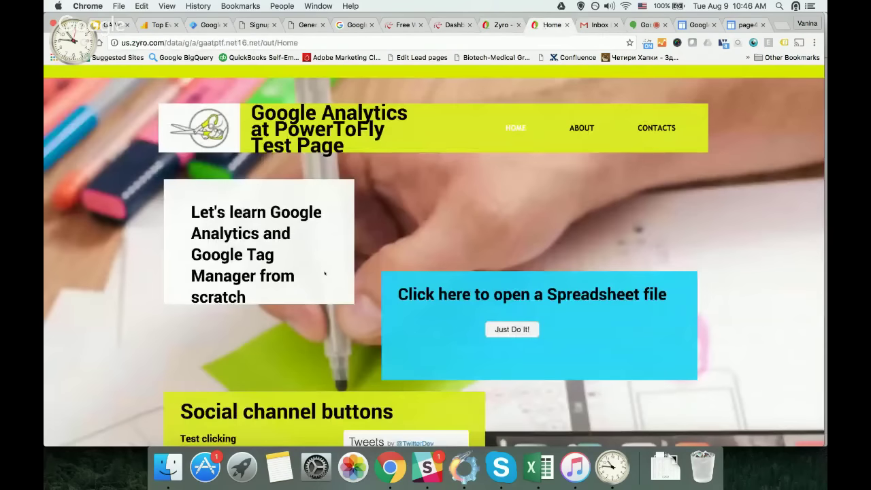
scroll(325, 273, down, 1)
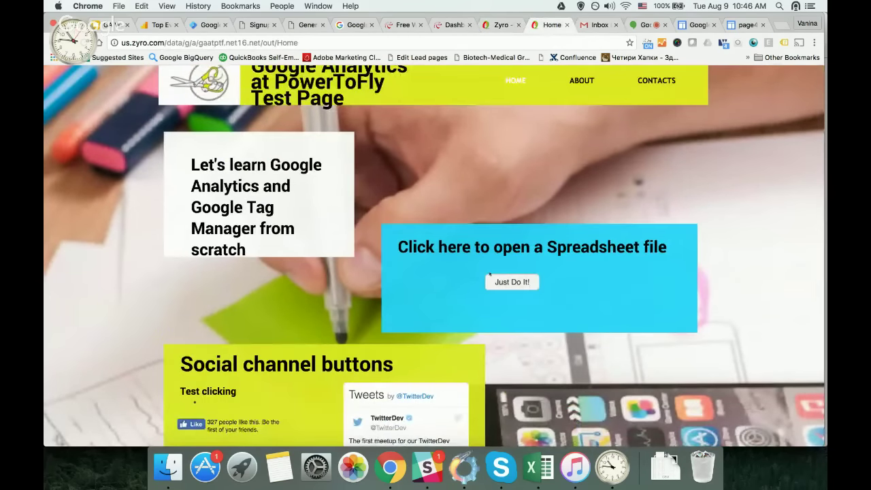
scroll(489, 274, down, 2)
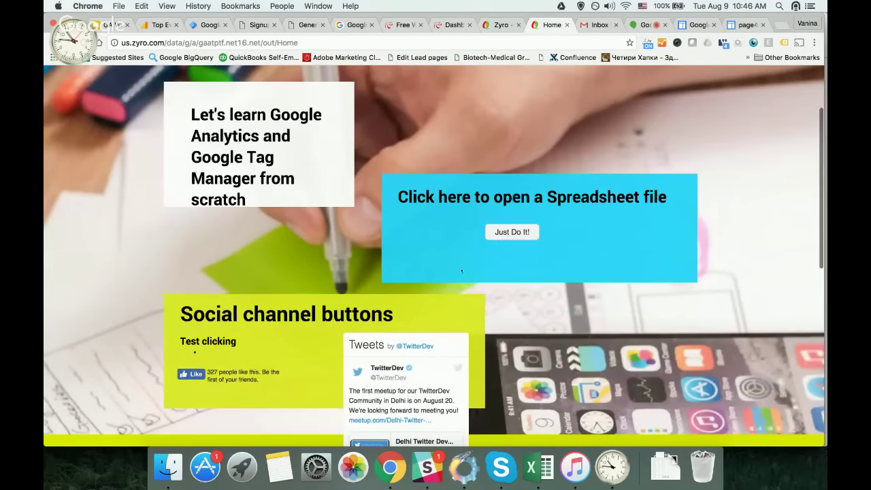
- Inspect the "Just Do It!" spreadsheet button's HTML on the published Zyro page, including its class and link address
right_click(510, 232)
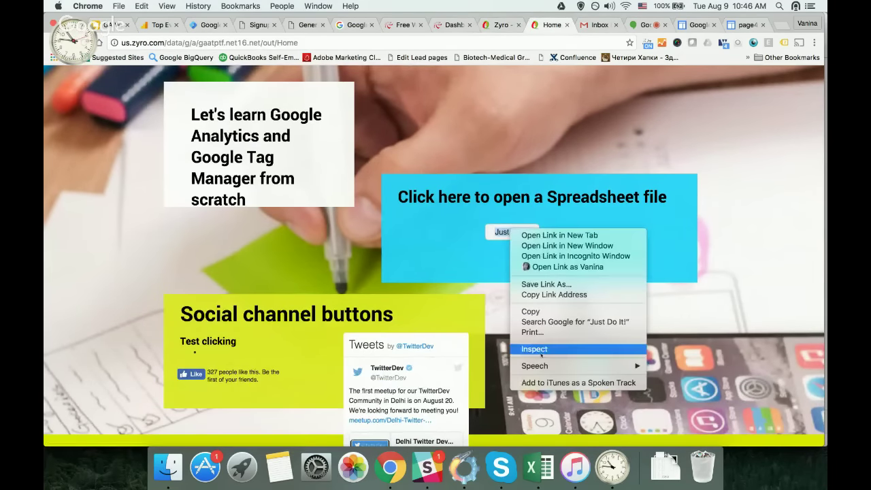
click(541, 349)
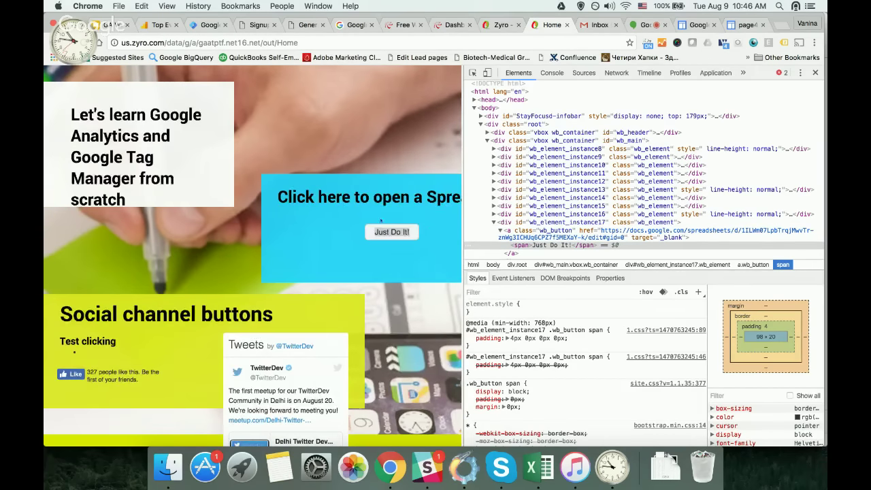
right_click(398, 230)
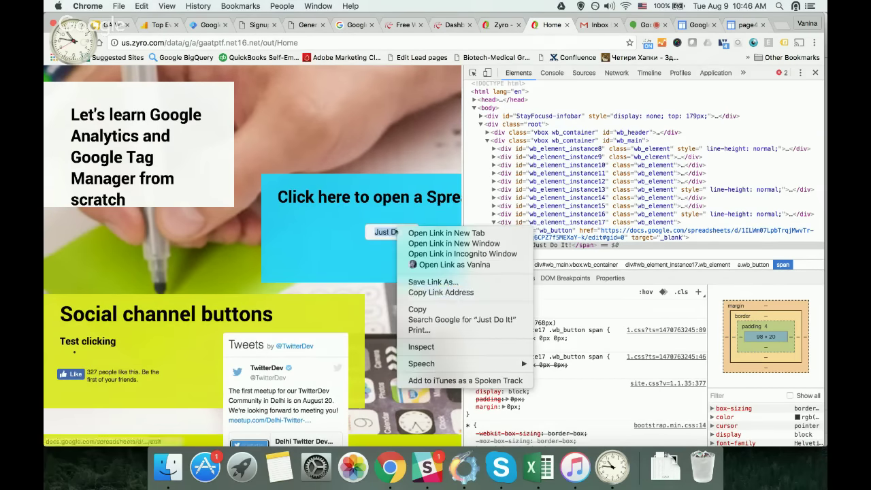
click(432, 343)
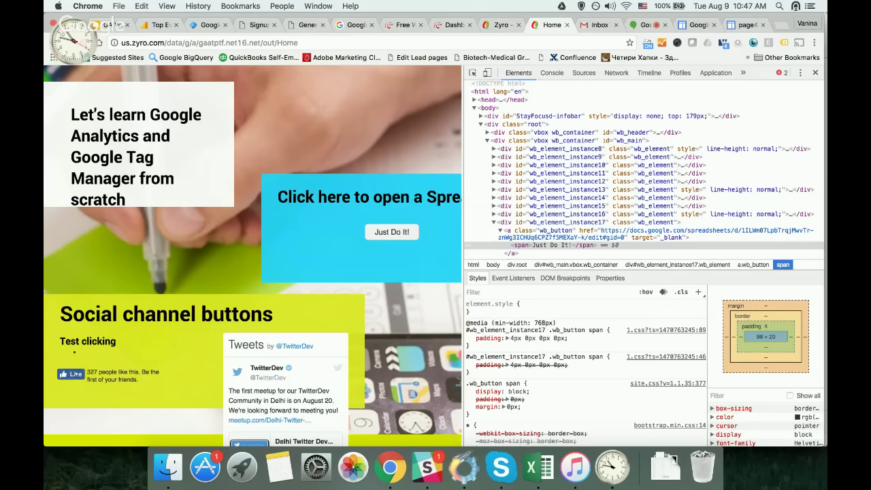
- Inspect the Facebook Like button's HTML, covering its label, thumb icon and enclosing button element
right_click(75, 313)
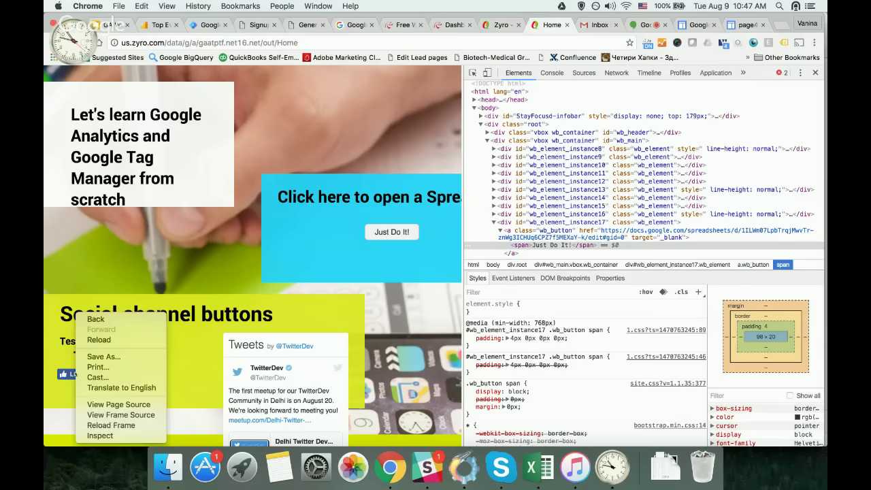
click(101, 435)
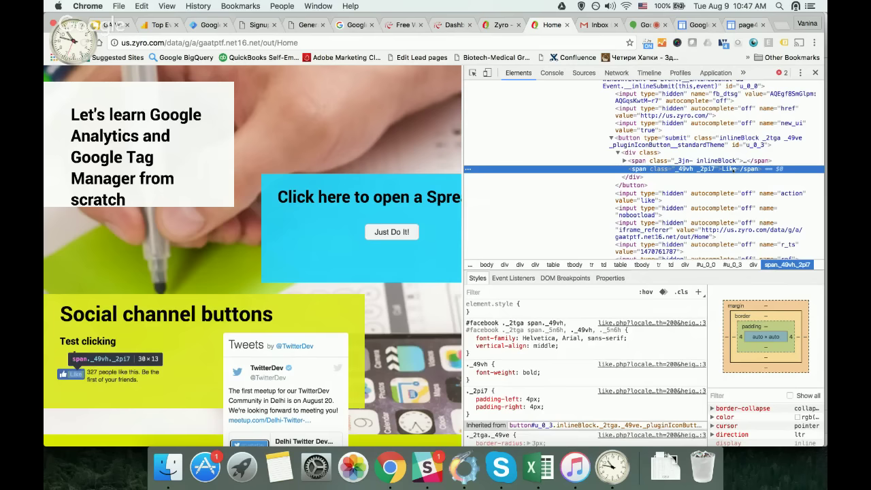
right_click(67, 374)
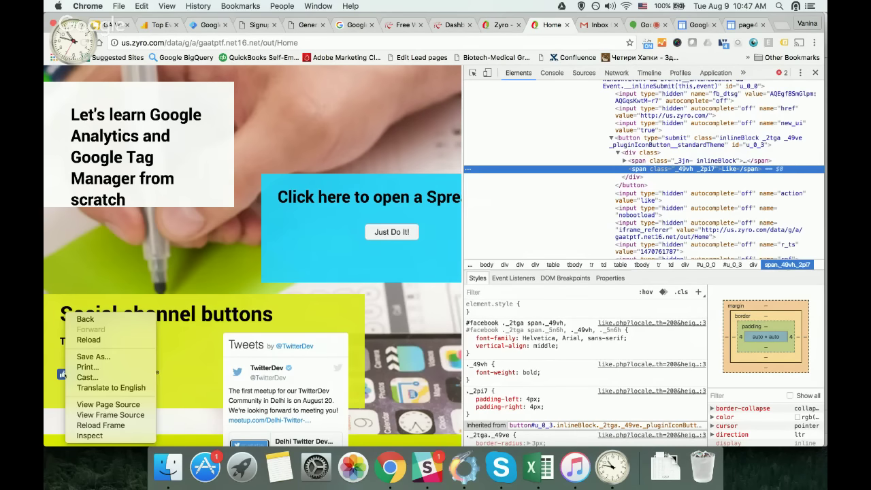
click(89, 435)
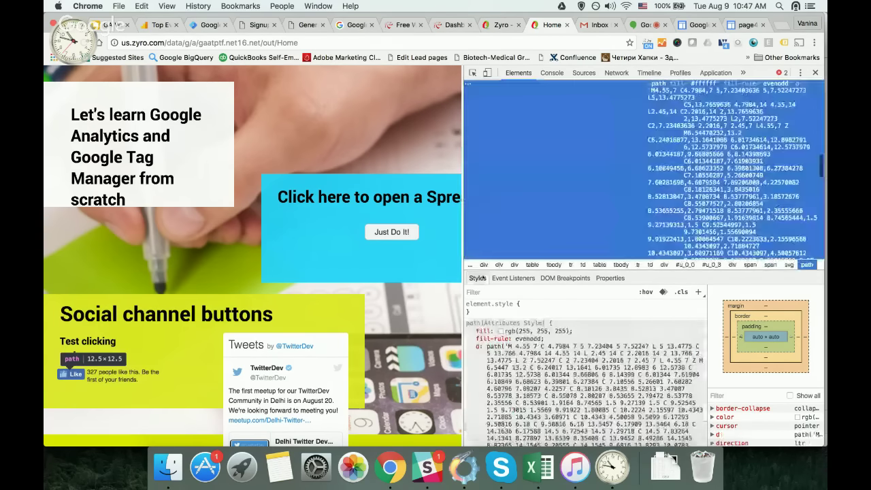
scroll(715, 121, up, 3)
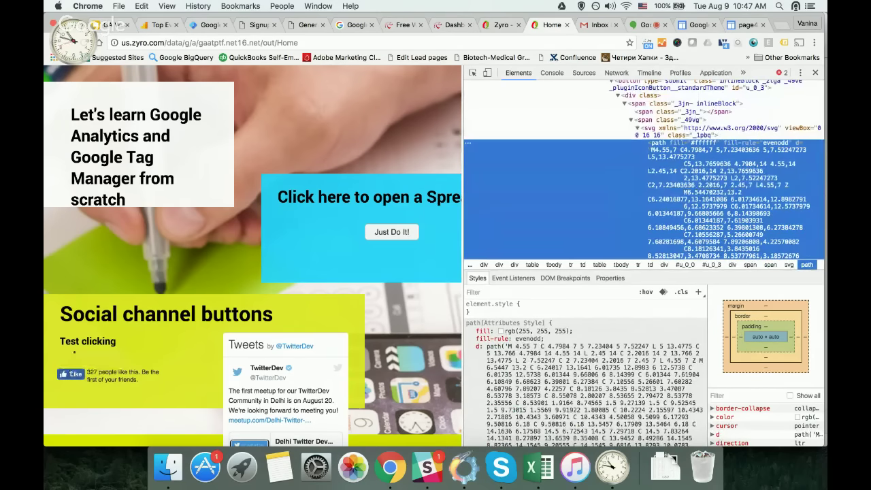
right_click(71, 374)
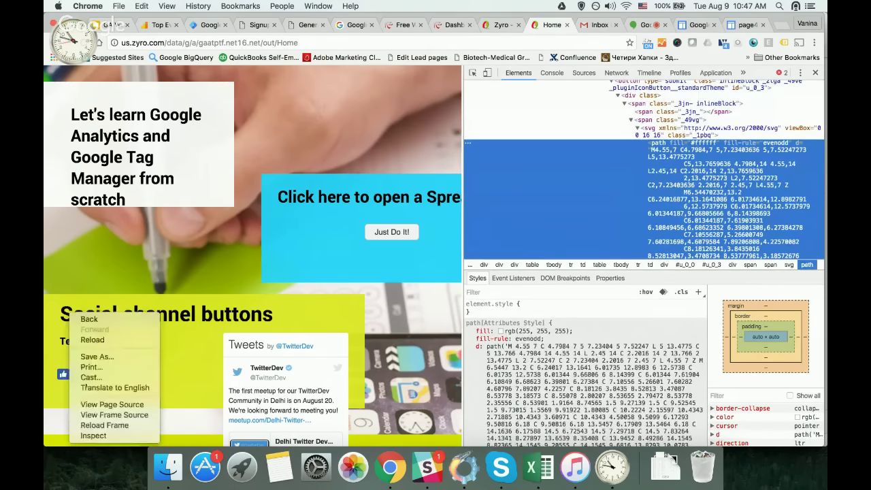
click(93, 436)
scroll(648, 177, down, 5)
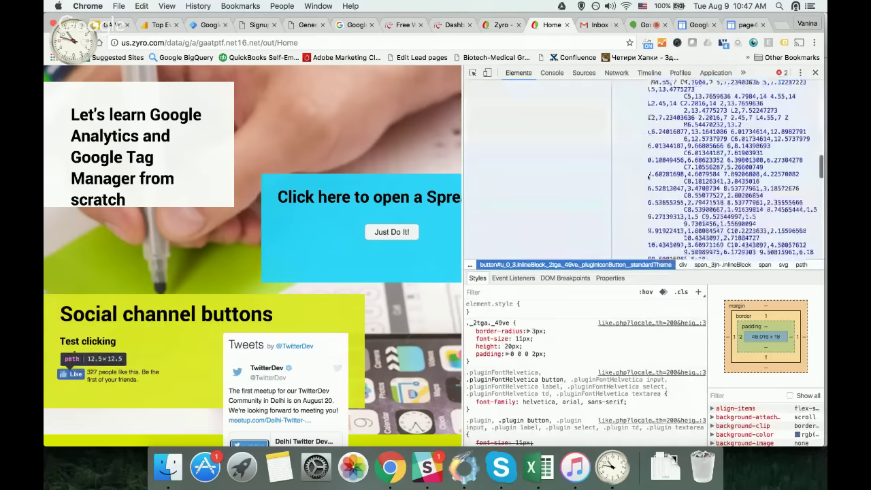
scroll(649, 177, up, 5)
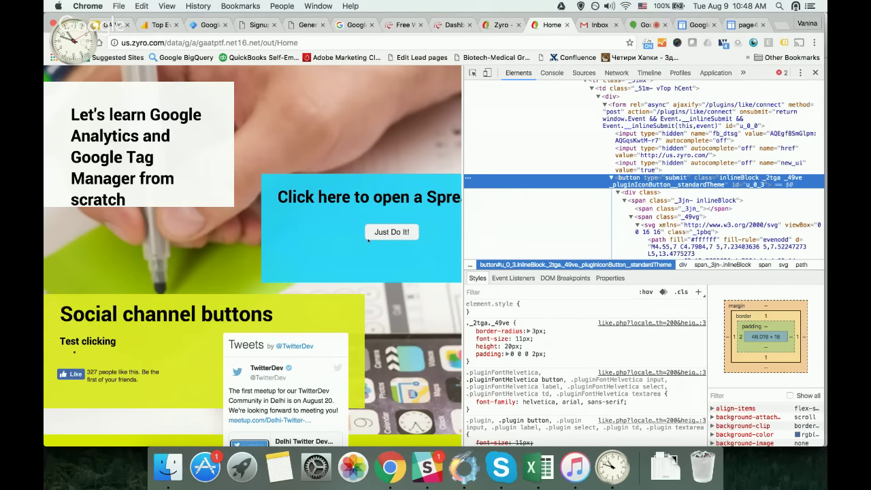
- Return the element inspection to the "Just Do It!" button to compare its code with the Like button's
right_click(390, 233)
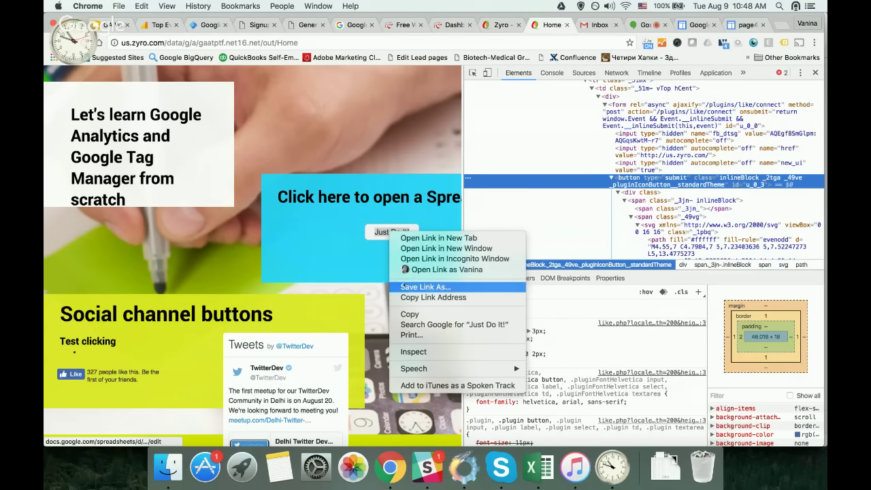
click(413, 352)
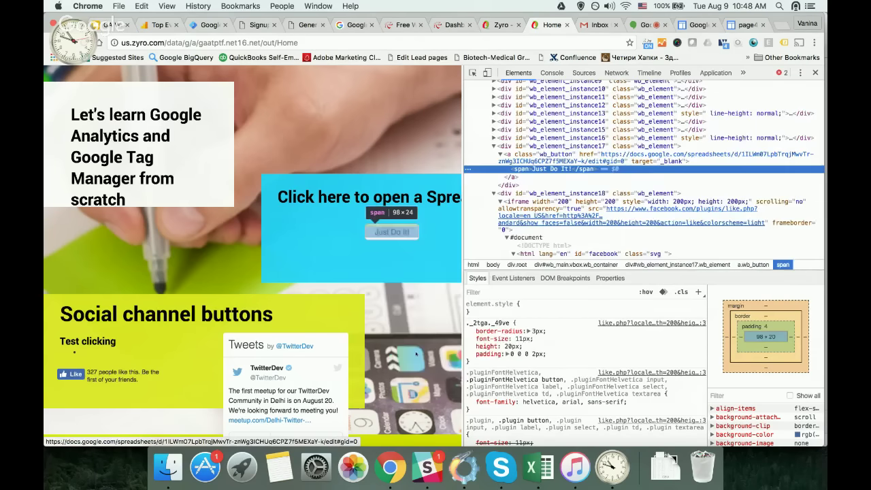
right_click(368, 232)
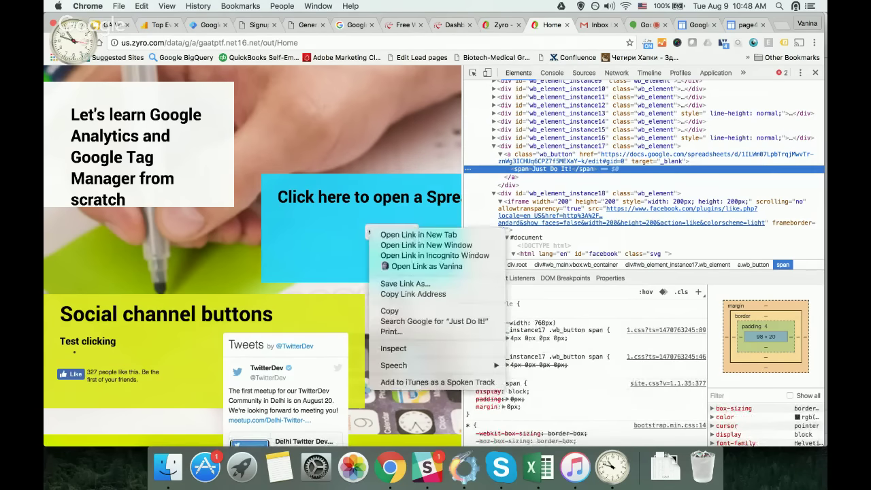
click(392, 348)
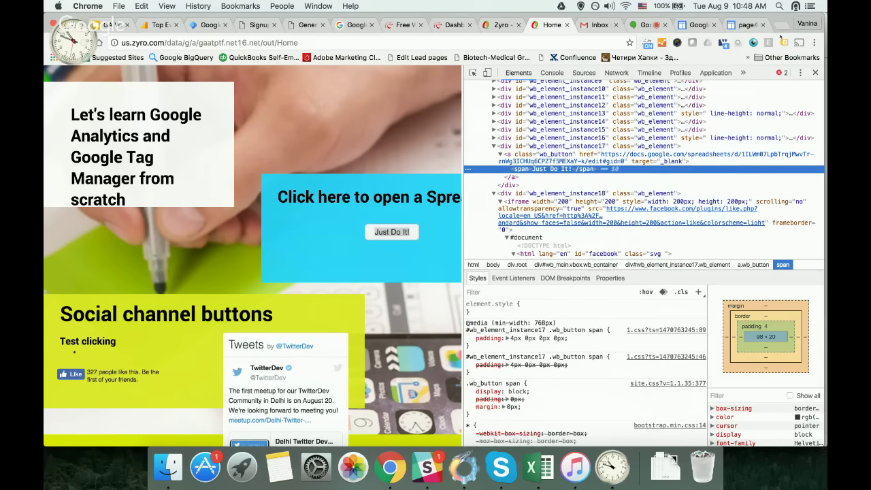
click(495, 57)
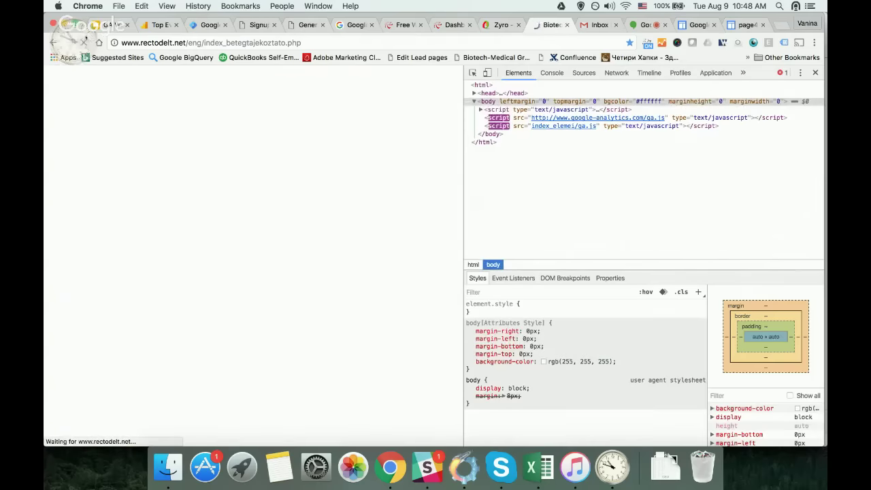
- Switch to the GA Webinar August presentation in Google Slides and present it from the "Now you know:" slide
click(109, 25)
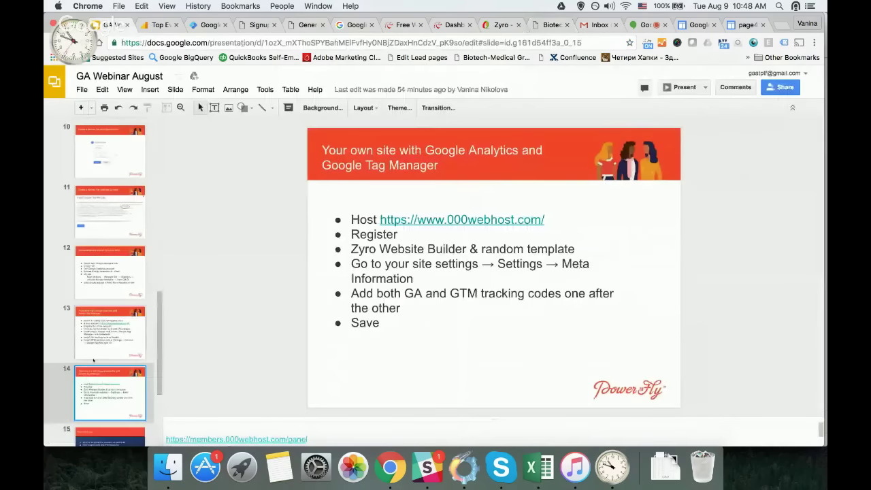
click(109, 432)
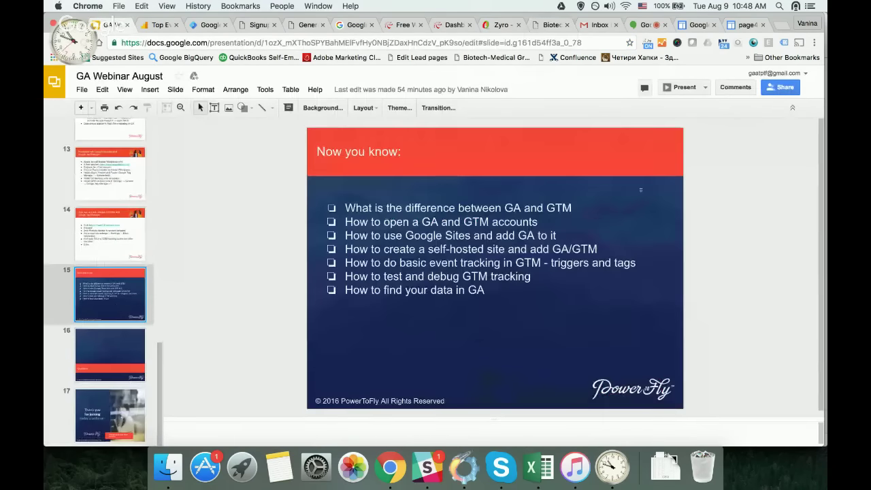
click(673, 91)
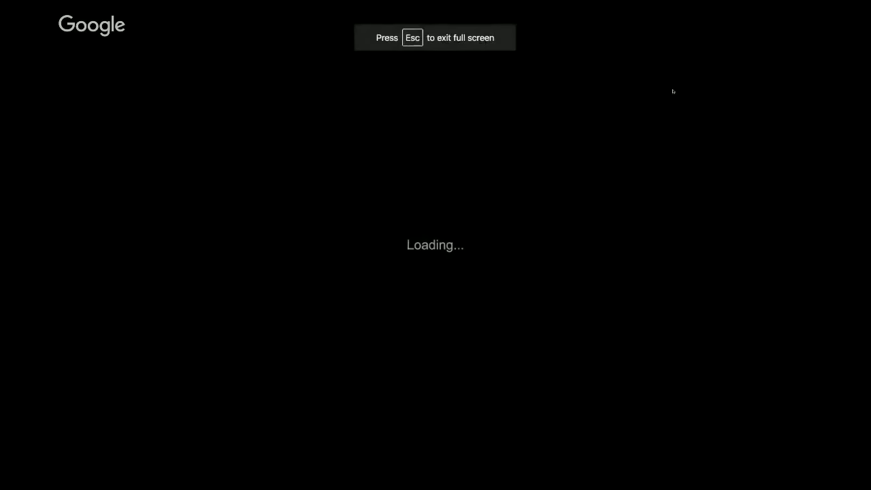